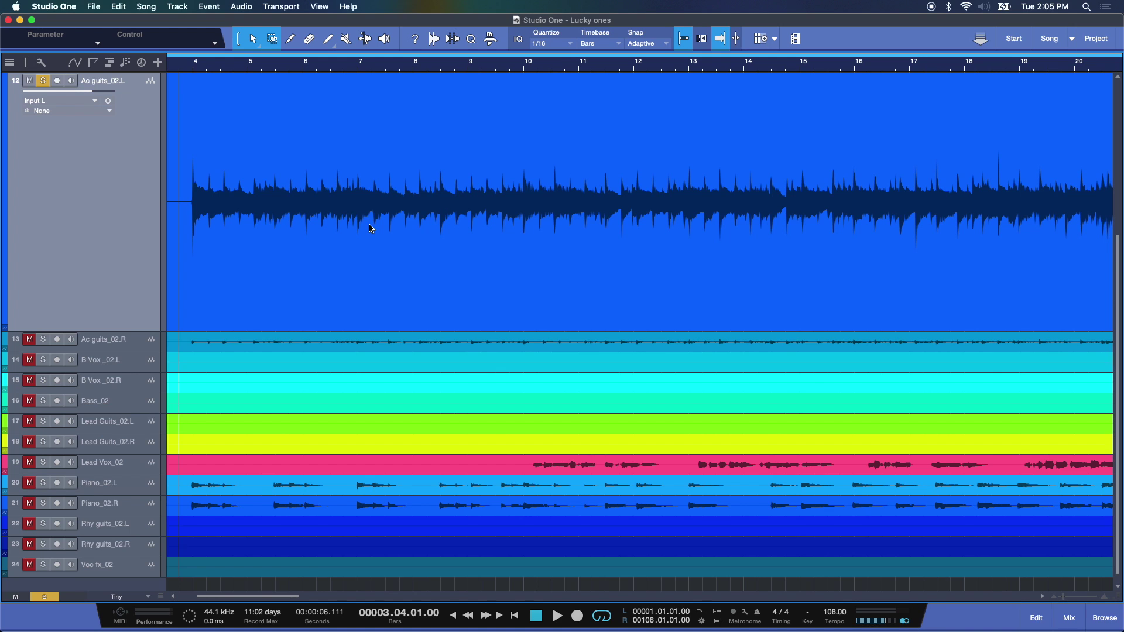
- Play the song briefly, then open the Effects library and collapse the PreSonus folder
{"action": "key", "text": "space"}
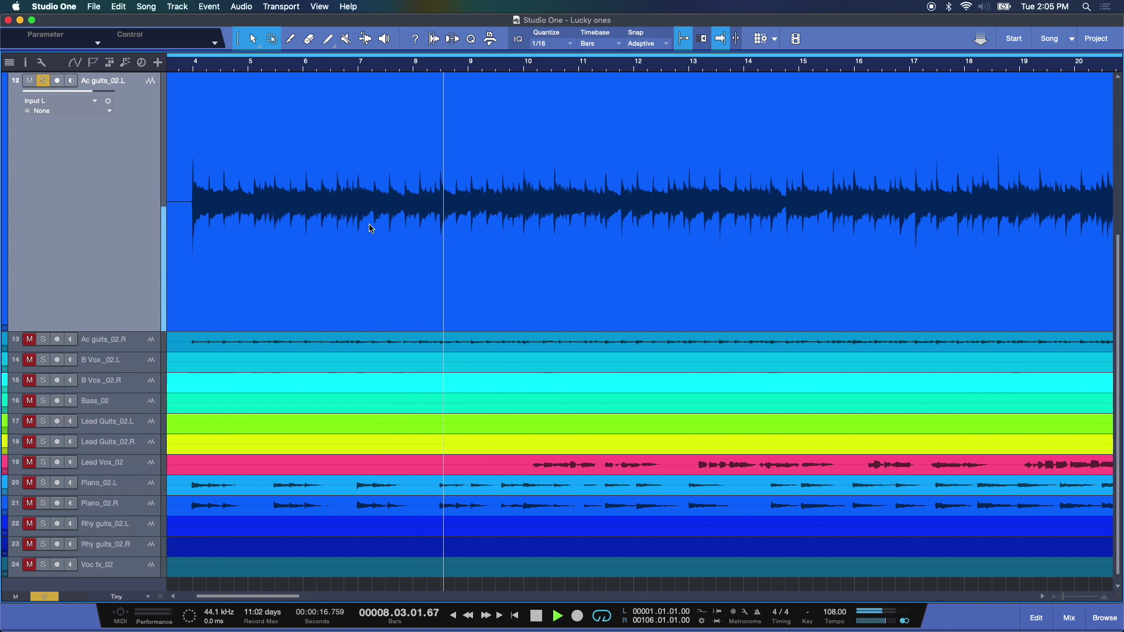
{"action": "key", "text": "space"}
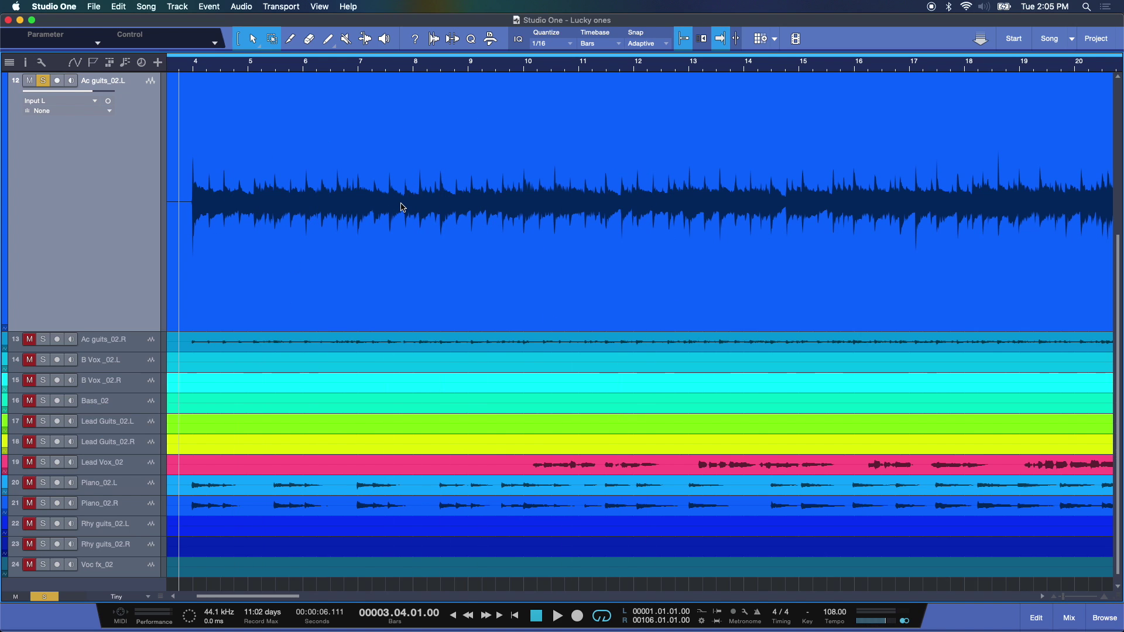
{"action": "left_click", "coordinate": [1104, 618]}
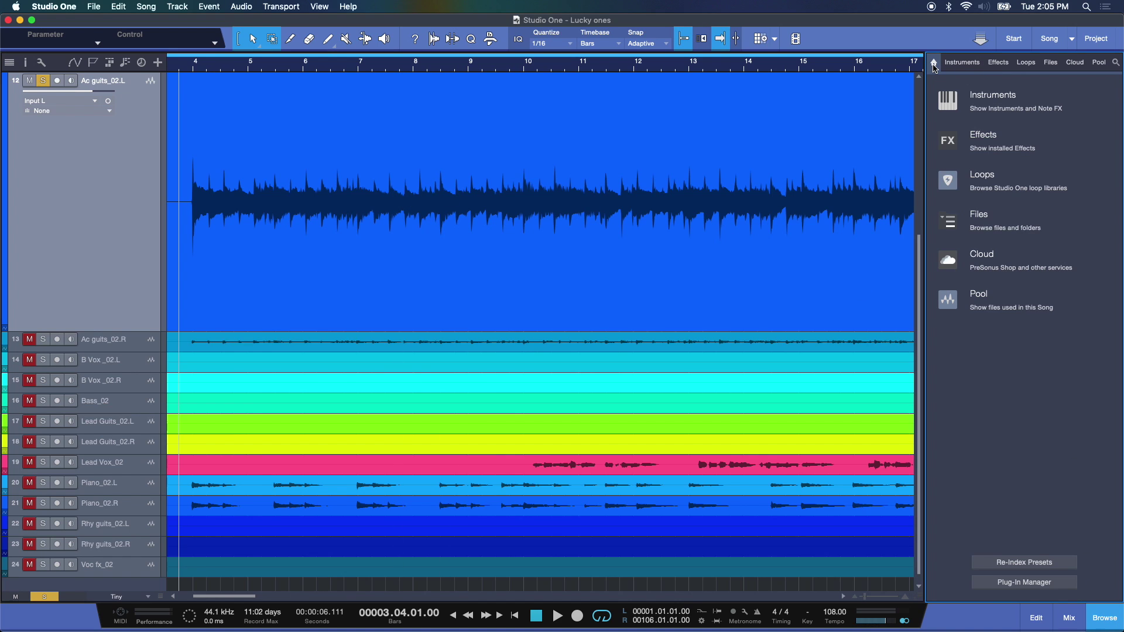
{"action": "left_click", "coordinate": [987, 137]}
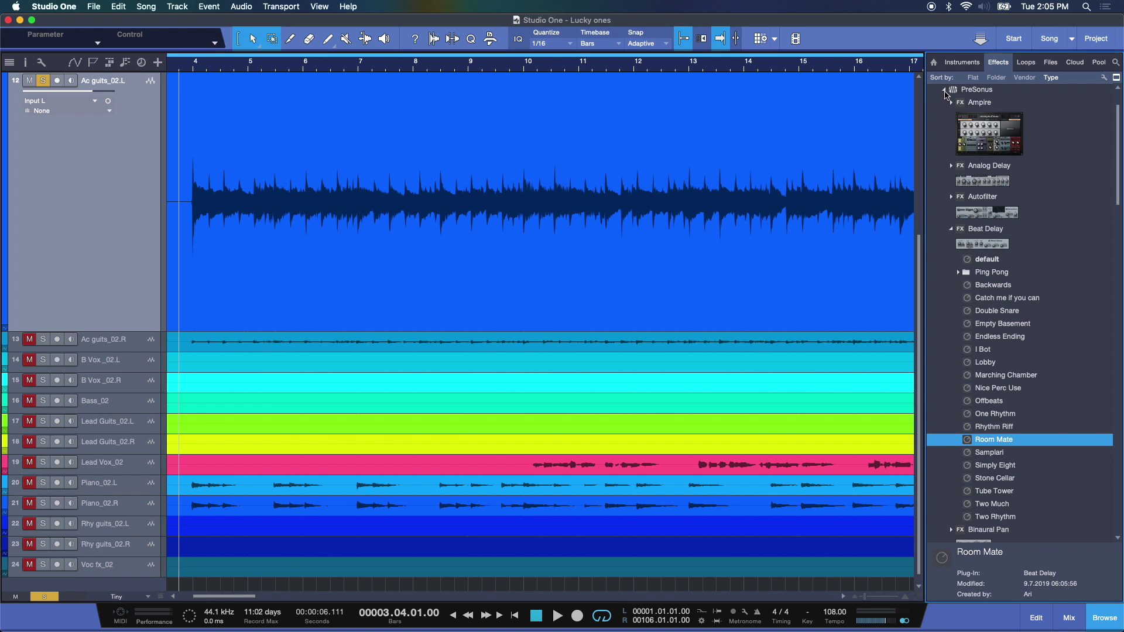
{"action": "left_click", "coordinate": [944, 90]}
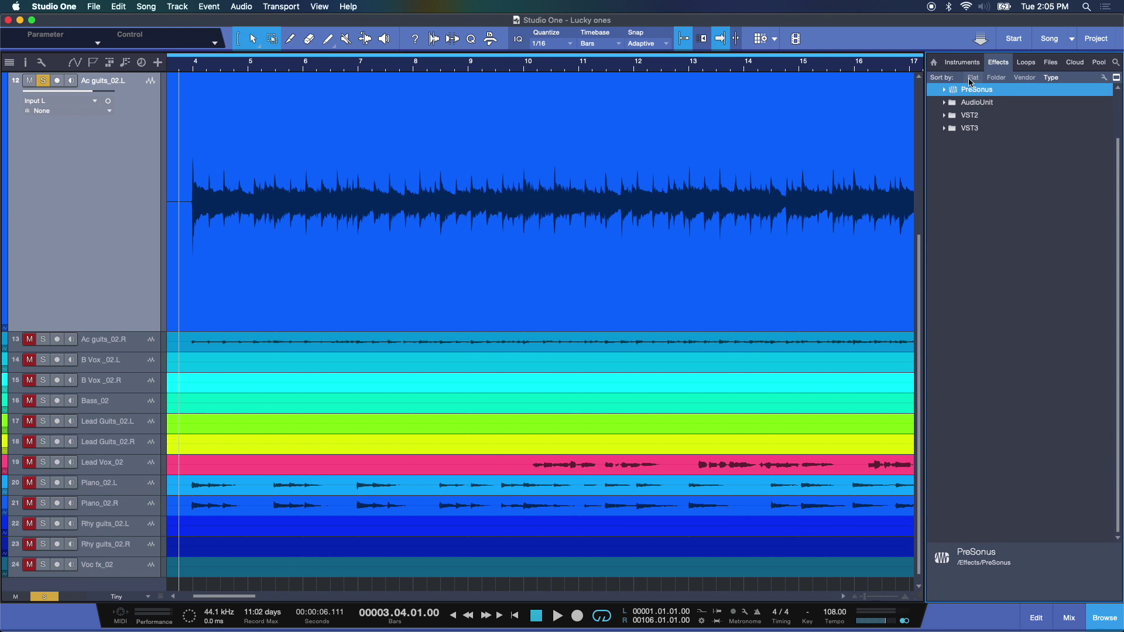
- View the effects as a flat list, then grouped by category, peeking into EQ
{"action": "left_click", "coordinate": [972, 78]}
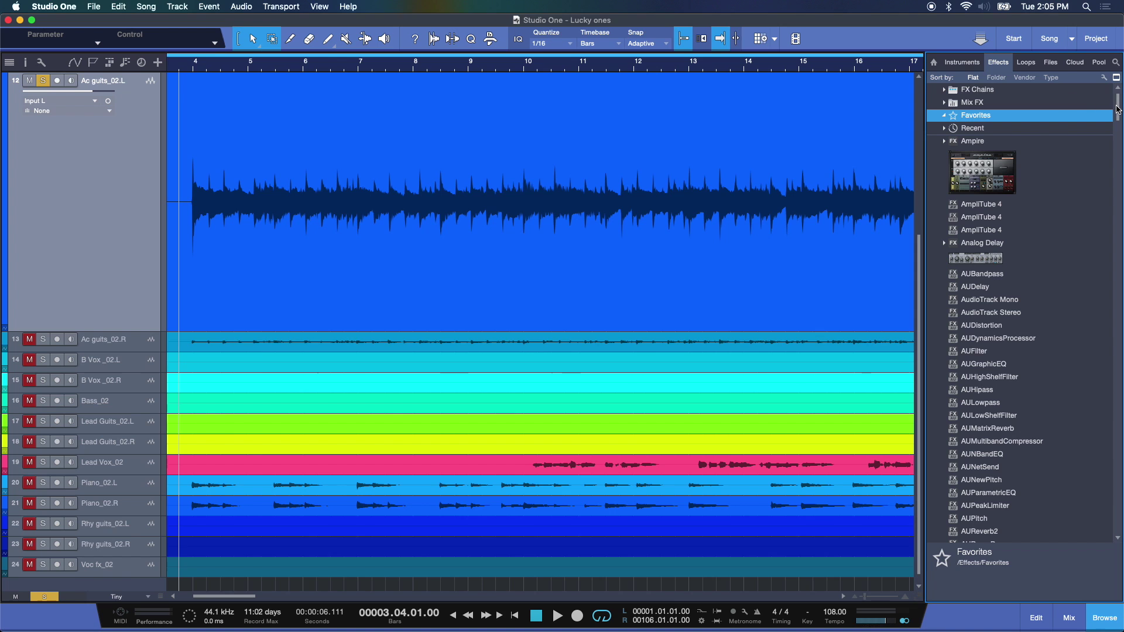
{"action": "mouse_move", "coordinate": [1117, 111]}
{"action": "left_mouse_down"}
{"action": "mouse_move", "coordinate": [1116, 347]}
{"action": "mouse_move", "coordinate": [1115, 94]}
{"action": "left_mouse_up"}
{"action": "left_click", "coordinate": [993, 78]}
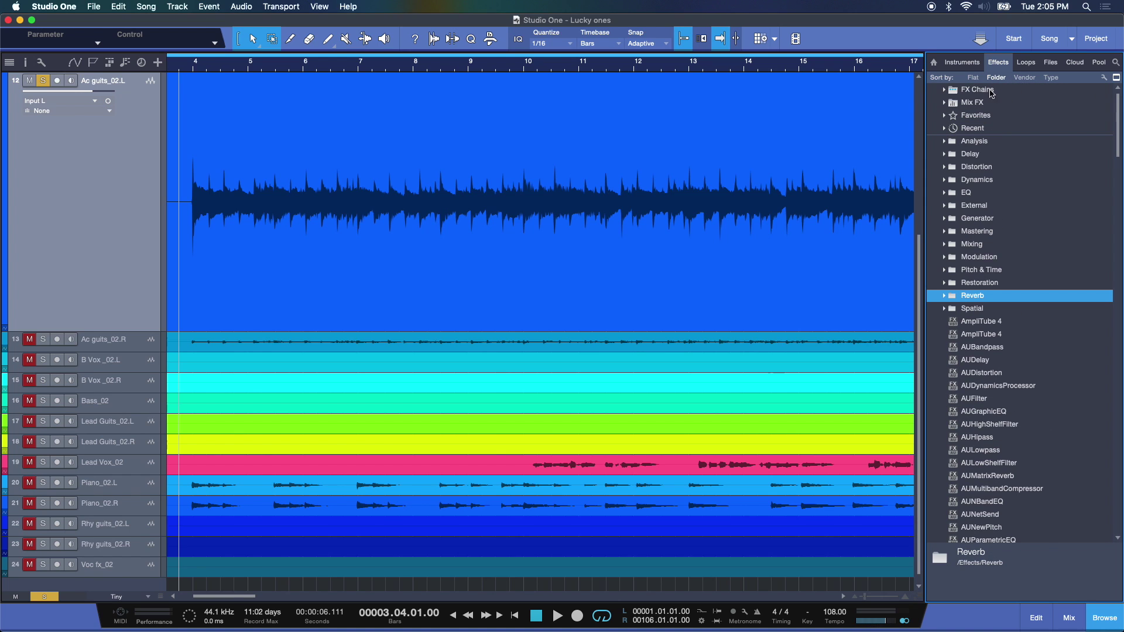
{"action": "left_click", "coordinate": [944, 193]}
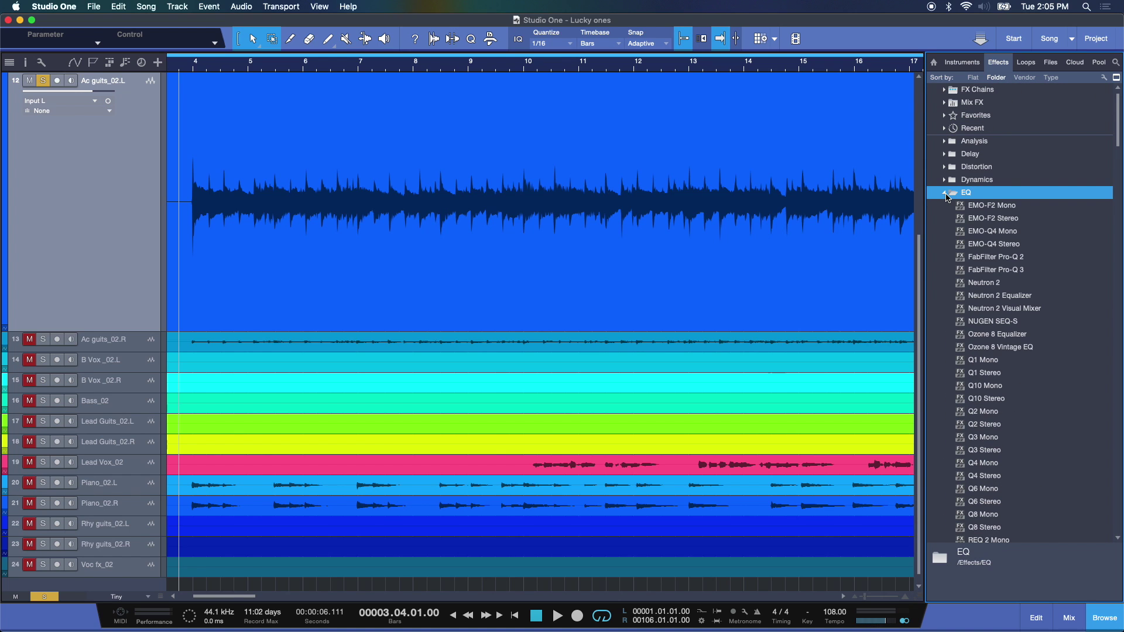
{"action": "left_click", "coordinate": [945, 194]}
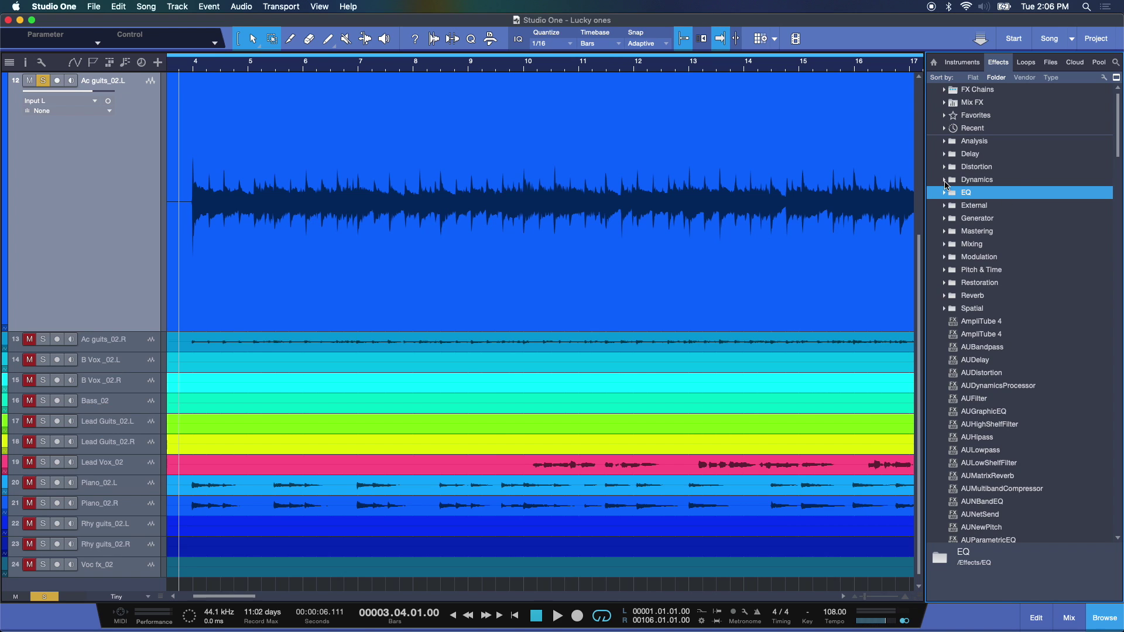
- Expand and collapse the Dynamics, EQ, Mixing and Modulation effect categories
{"action": "left_click", "coordinate": [944, 181]}
{"action": "left_click", "coordinate": [944, 180]}
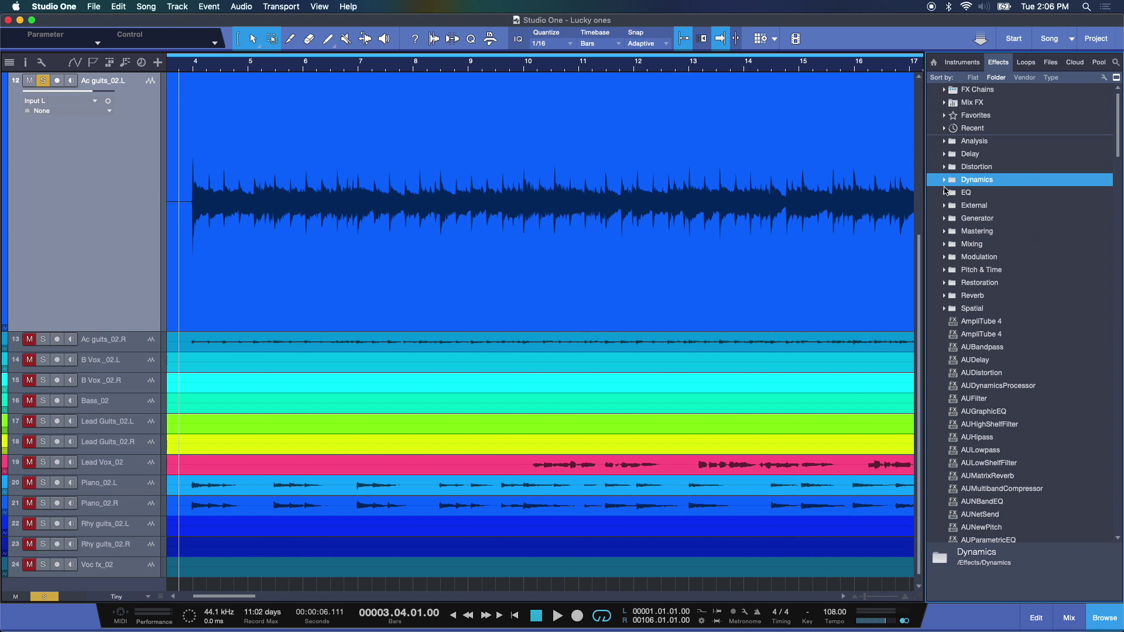
{"action": "left_click", "coordinate": [945, 192]}
{"action": "left_click", "coordinate": [944, 191]}
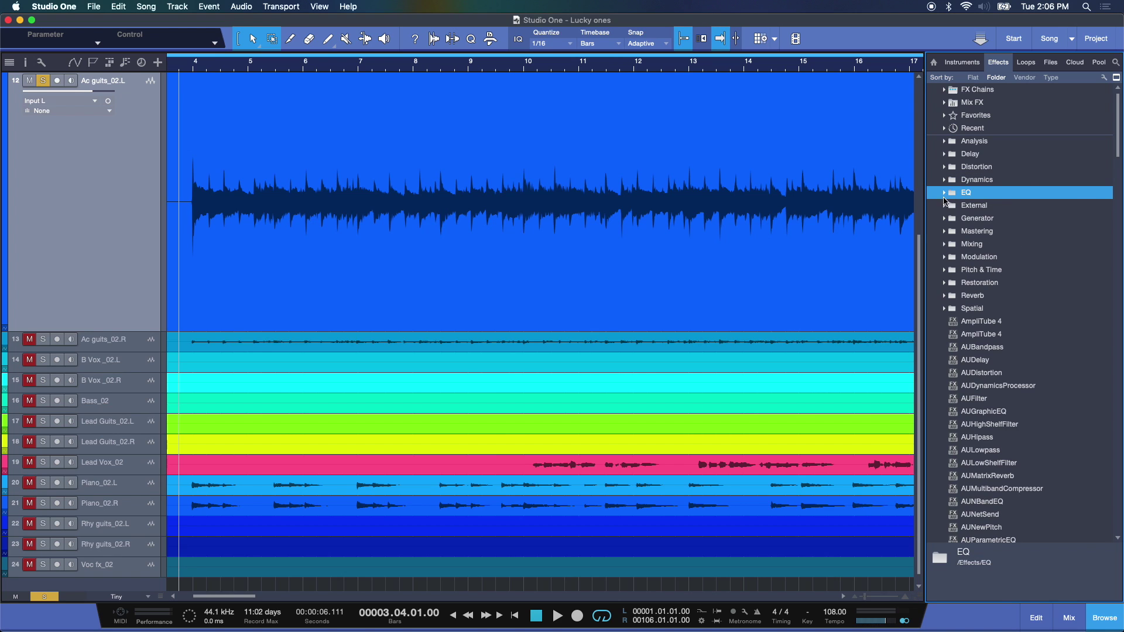
{"action": "left_click", "coordinate": [944, 245]}
{"action": "left_click", "coordinate": [945, 244]}
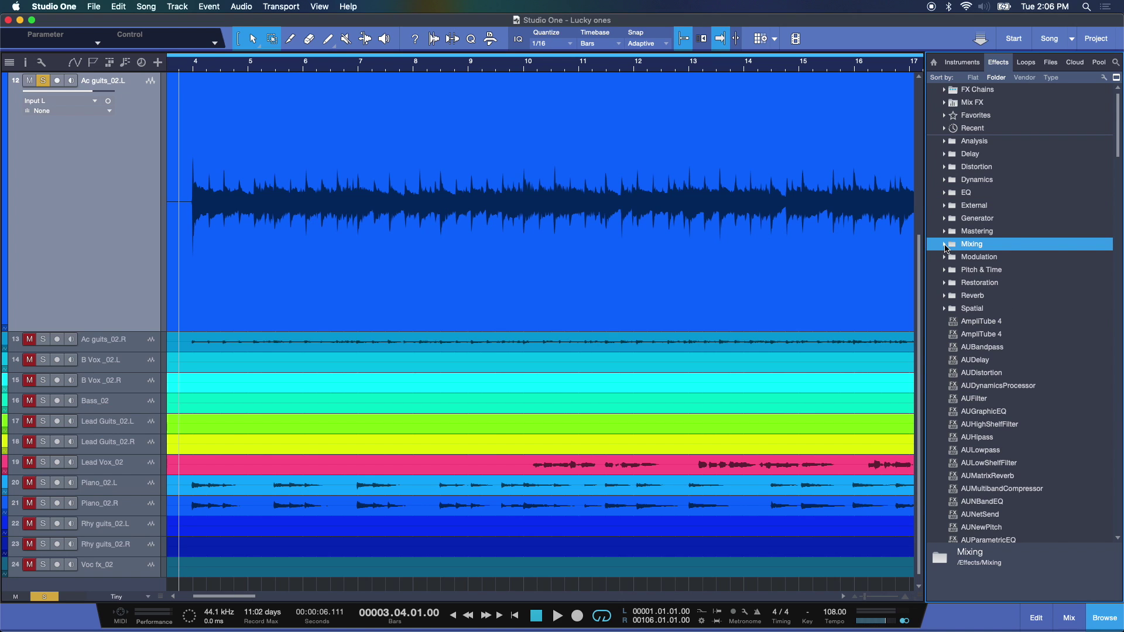
{"action": "left_click", "coordinate": [944, 258]}
{"action": "left_click", "coordinate": [945, 257]}
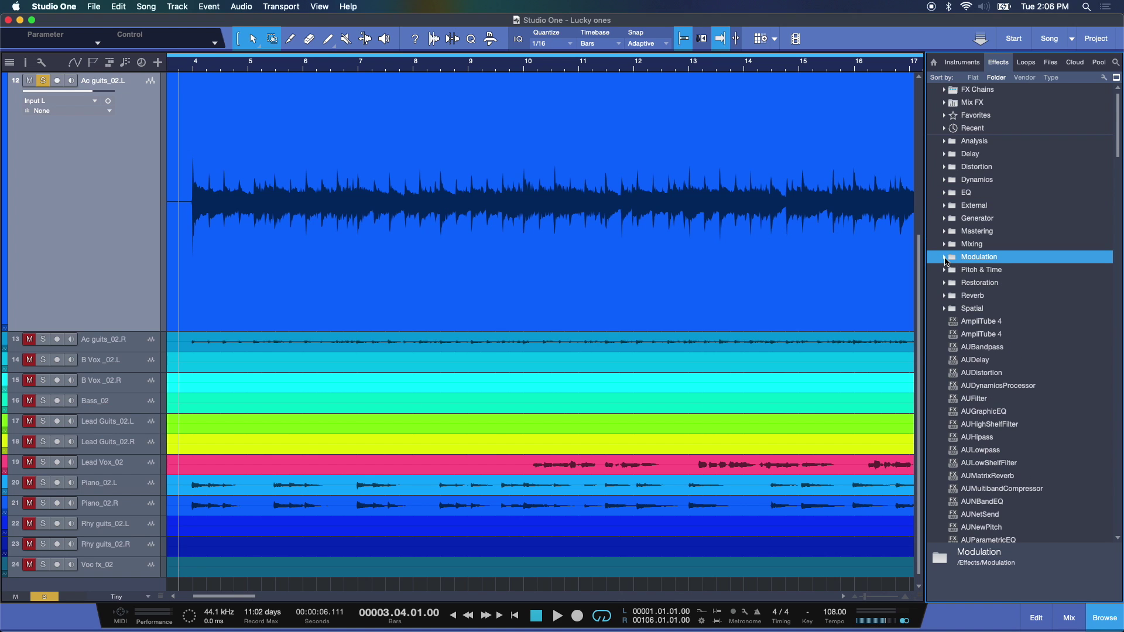
- Group the effects by vendor, check the Celemony folder, then sort by Type
{"action": "left_click", "coordinate": [1024, 77]}
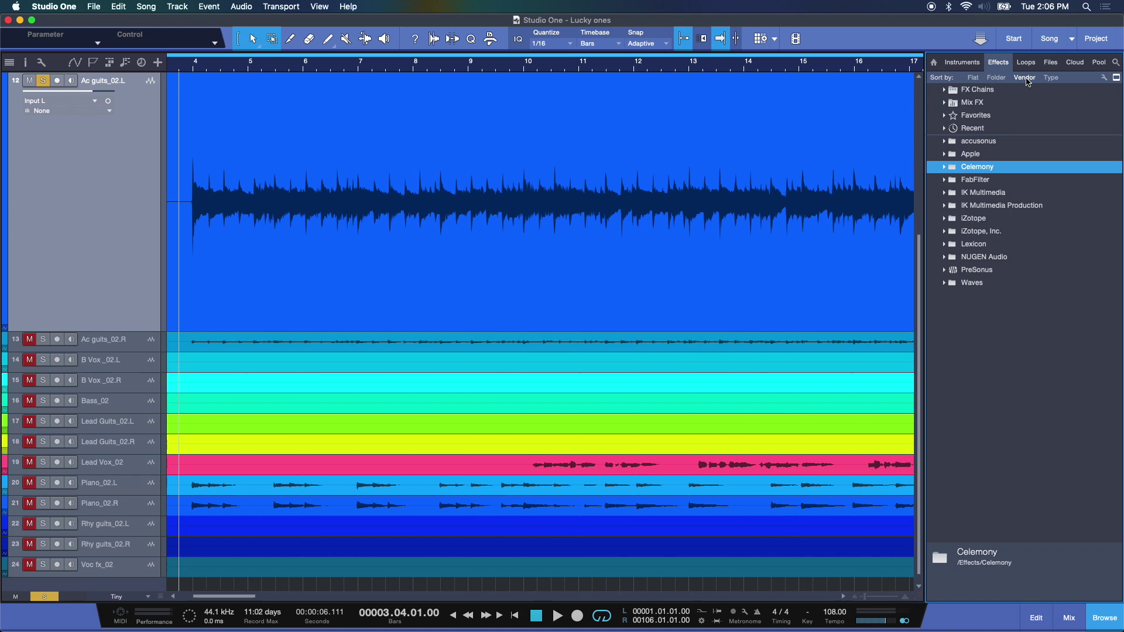
{"action": "left_click", "coordinate": [943, 170]}
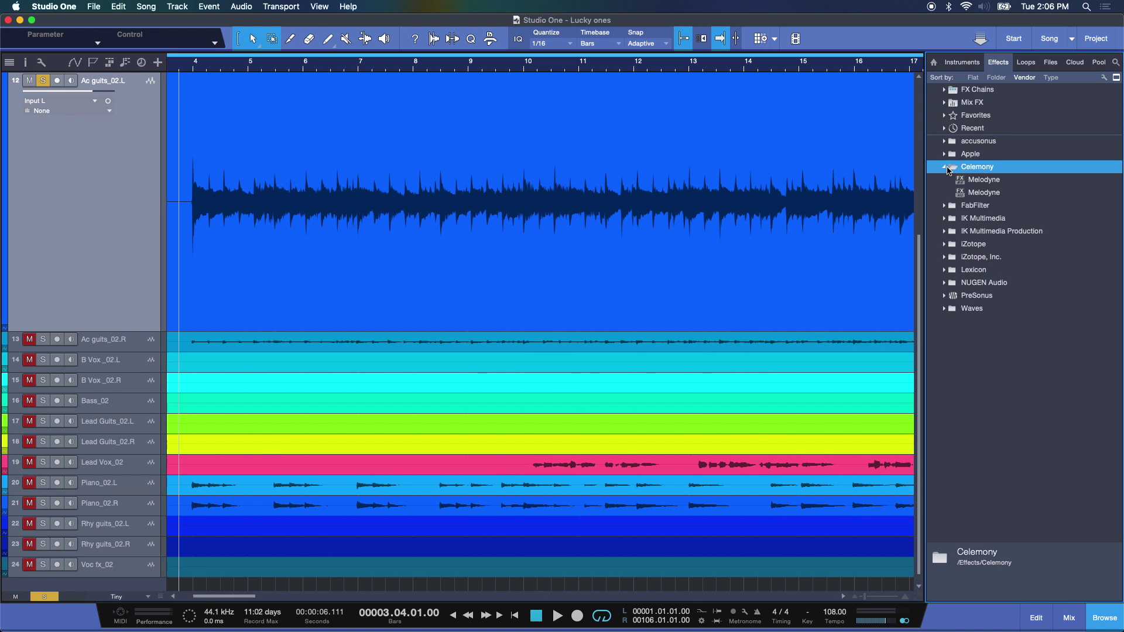
{"action": "left_click", "coordinate": [948, 169]}
{"action": "left_click", "coordinate": [1051, 78]}
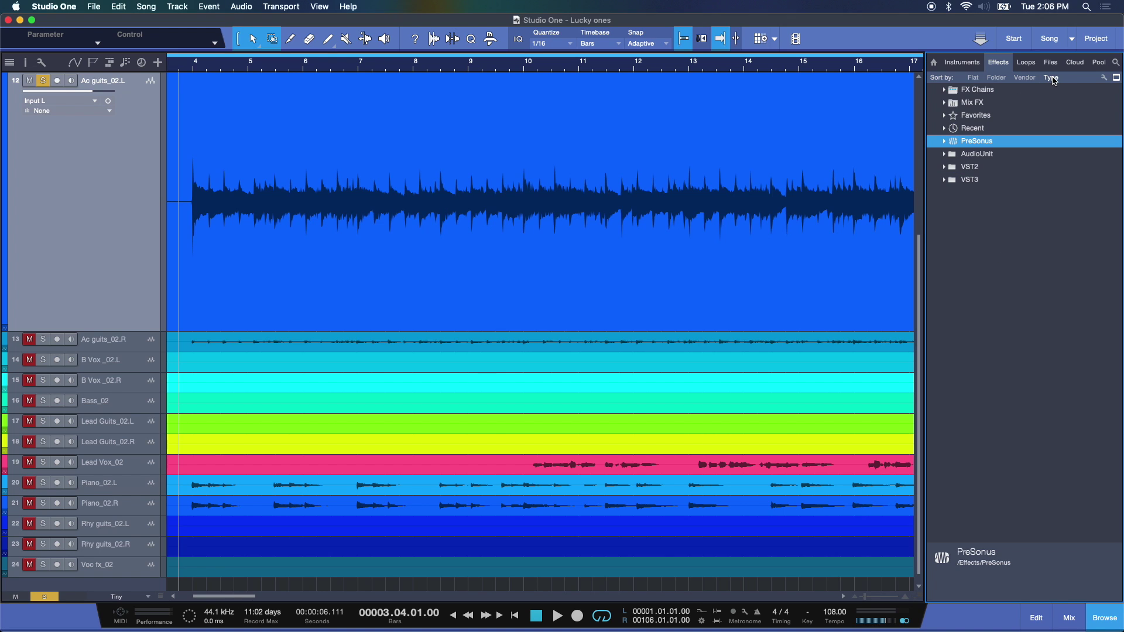
- Expand the PreSonus effects folder and scroll through its plug-in list
{"action": "left_click", "coordinate": [944, 142]}
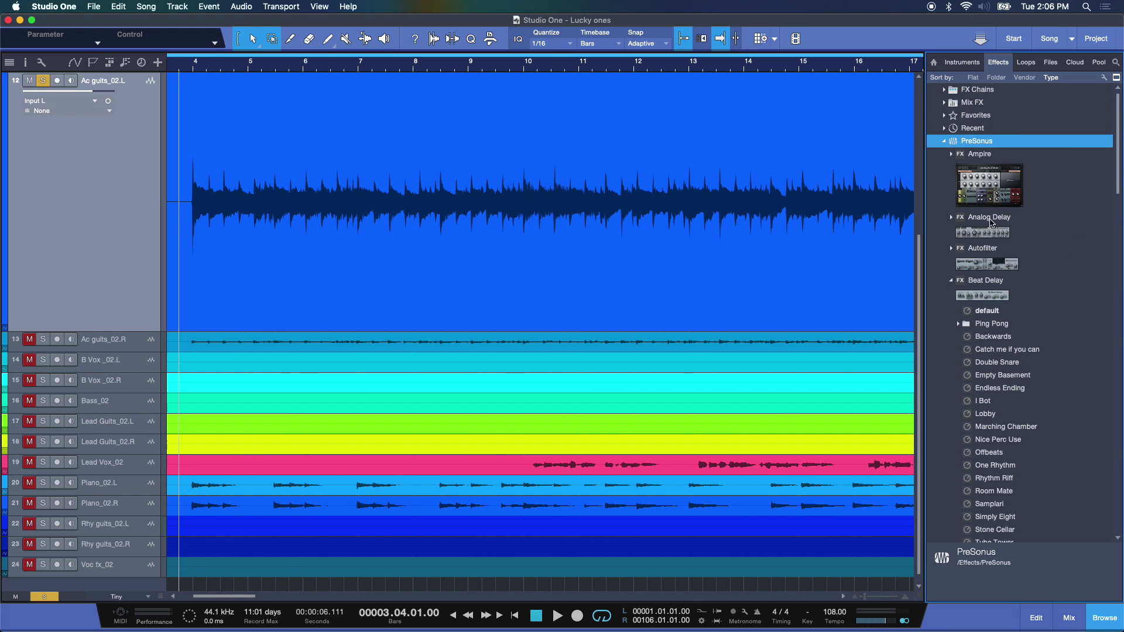
{"action": "scroll", "coordinate": [1047, 279], "scroll_direction": "down", "scroll_amount": 2}
{"action": "scroll", "coordinate": [1048, 280], "scroll_direction": "down", "scroll_amount": 10}
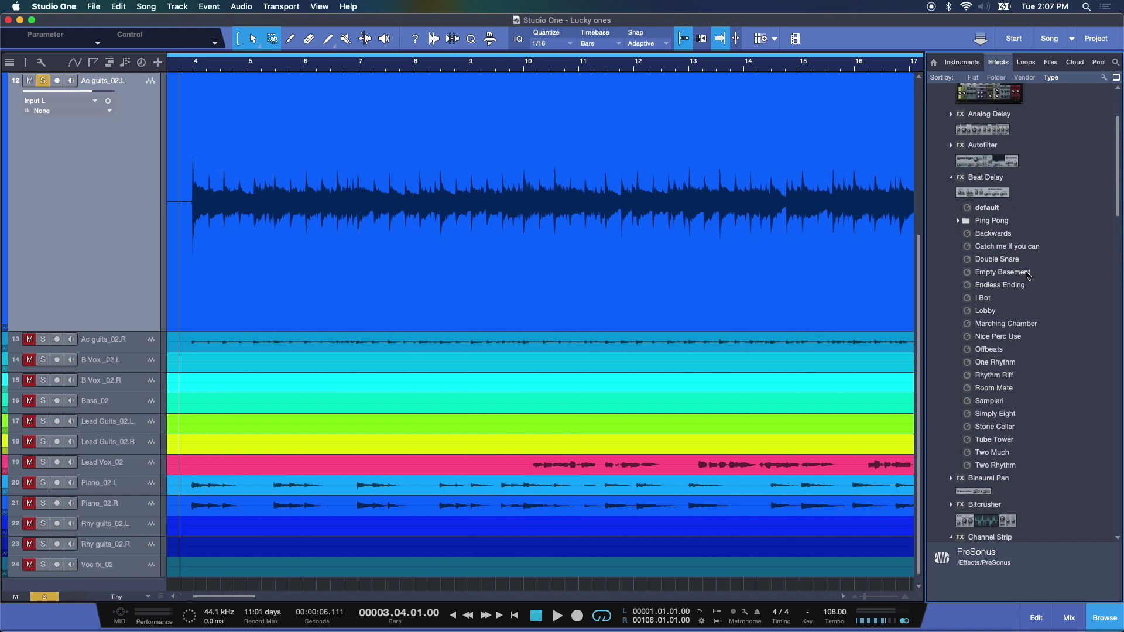
{"action": "scroll", "coordinate": [1022, 266], "scroll_direction": "up", "scroll_amount": 12}
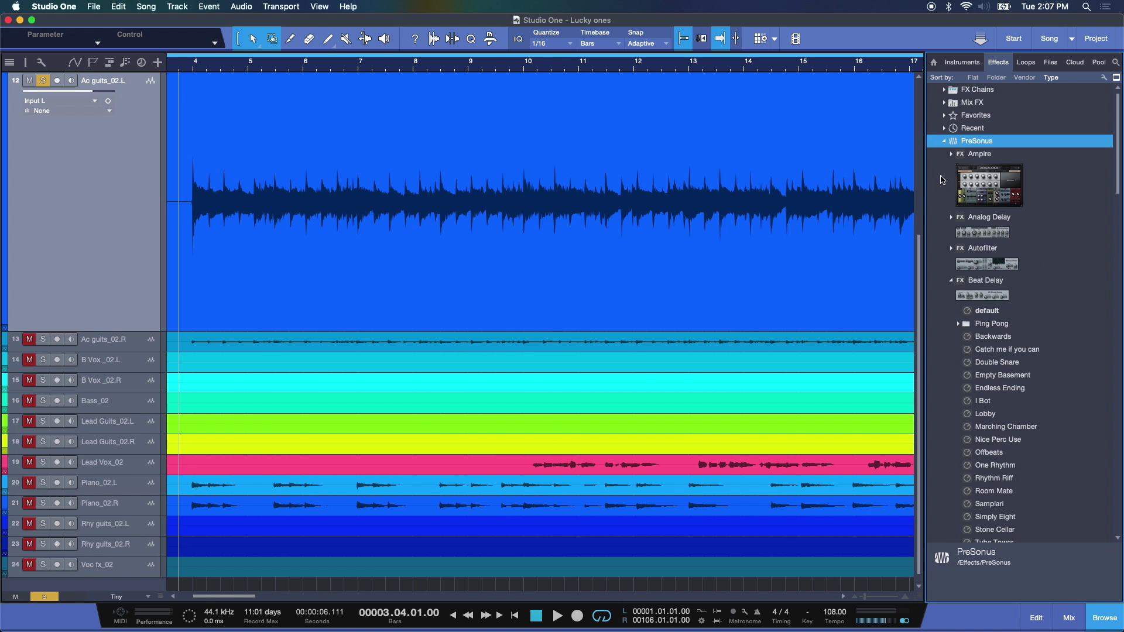
{"action": "left_click", "coordinate": [943, 141]}
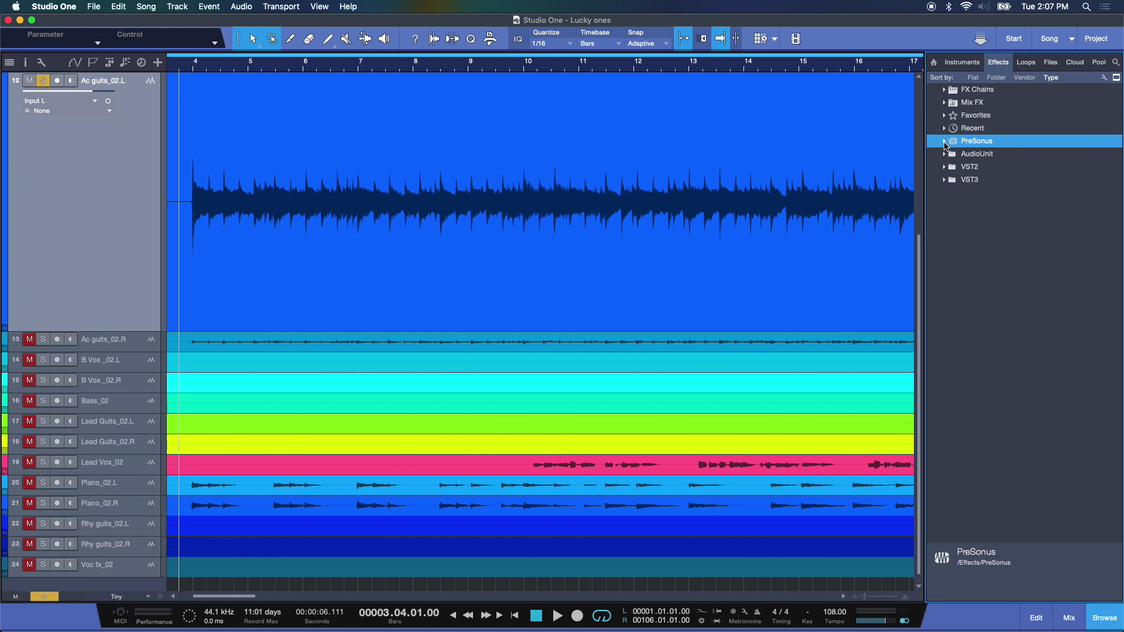
{"action": "left_click", "coordinate": [944, 141]}
- Collapse the Beat Delay presets and toggle the Channel Strip presets to bring Chorus into view
{"action": "left_click", "coordinate": [951, 281]}
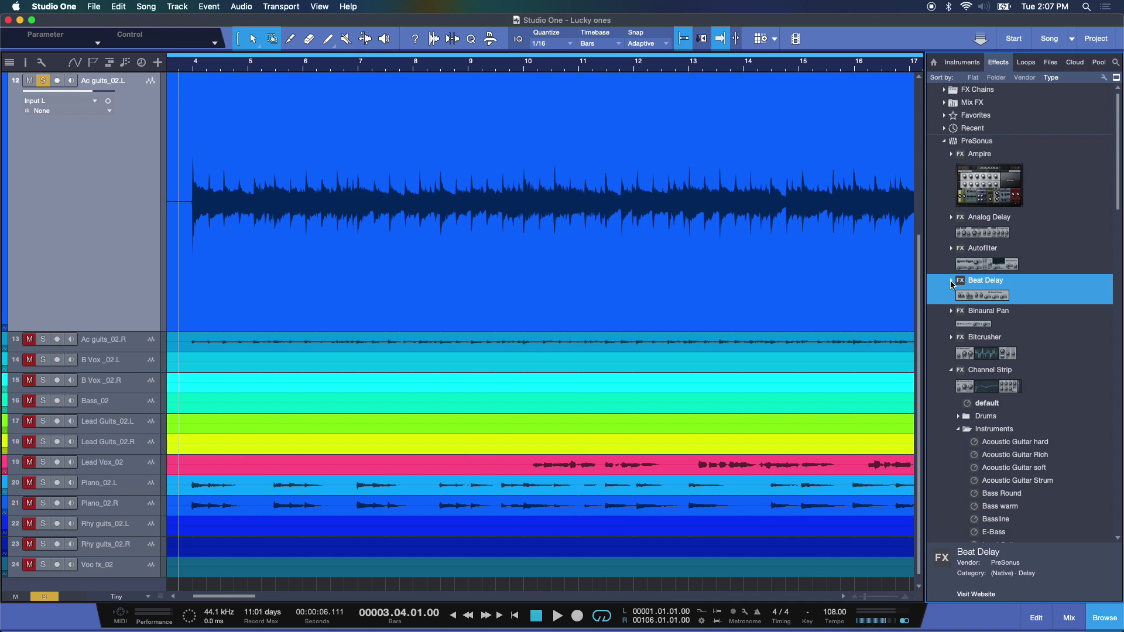
{"action": "left_click", "coordinate": [952, 371]}
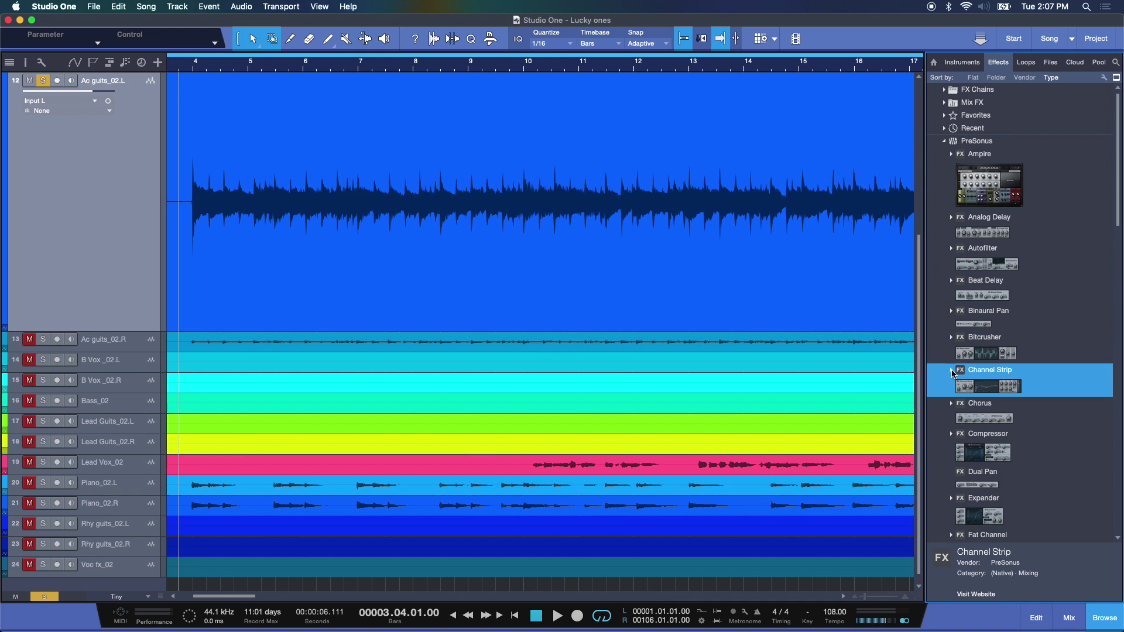
{"action": "left_click", "coordinate": [951, 371]}
{"action": "scroll", "coordinate": [1053, 368], "scroll_direction": "down", "scroll_amount": 3}
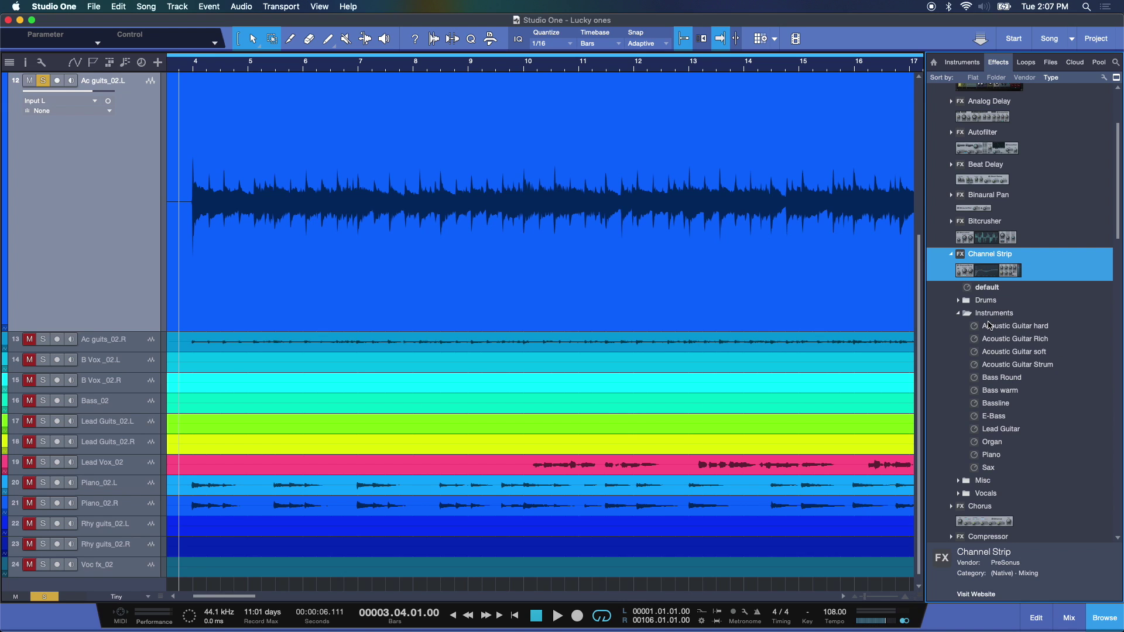
{"action": "left_click", "coordinate": [951, 255]}
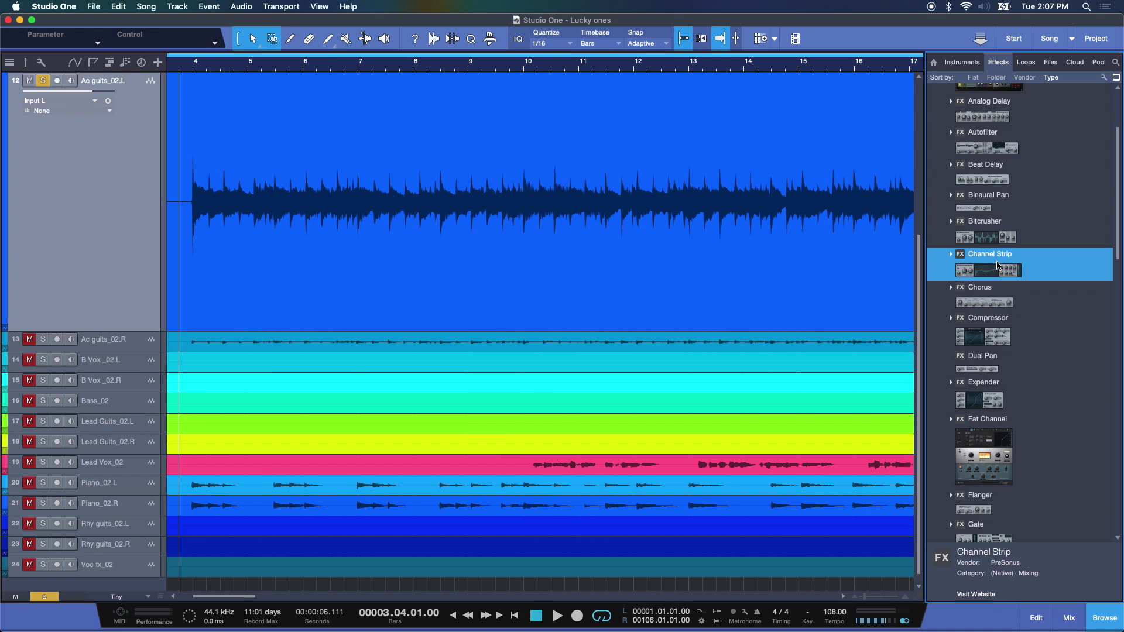
- Drop the Channel Strip 'Acoustic Guitar hard' preset onto Ac guits_02.L, audition it, and close the editor
{"action": "left_click", "coordinate": [951, 256]}
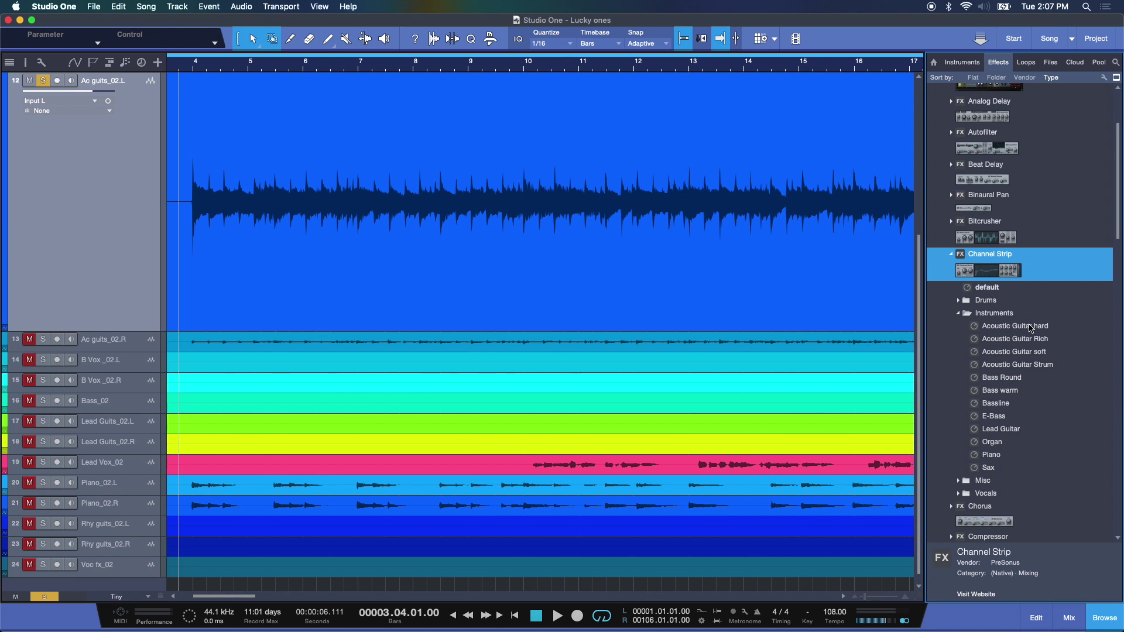
{"action": "left_click_drag", "start_coordinate": [1028, 329], "coordinate": [149, 186]}
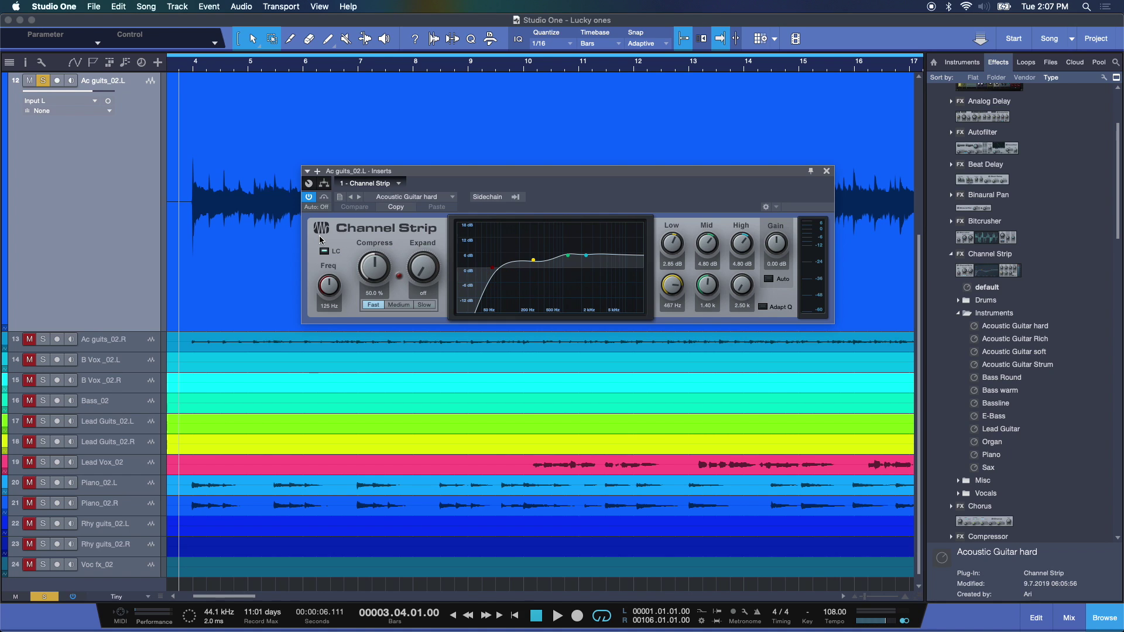
{"action": "key", "text": "space"}
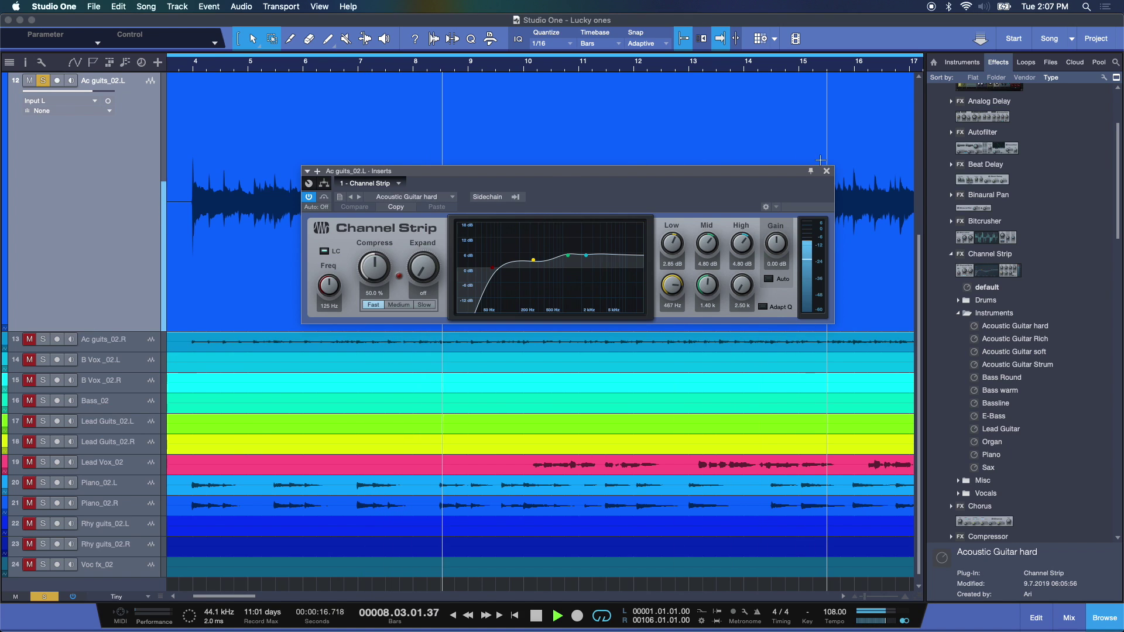
{"action": "key", "text": "space"}
{"action": "left_click", "coordinate": [826, 172]}
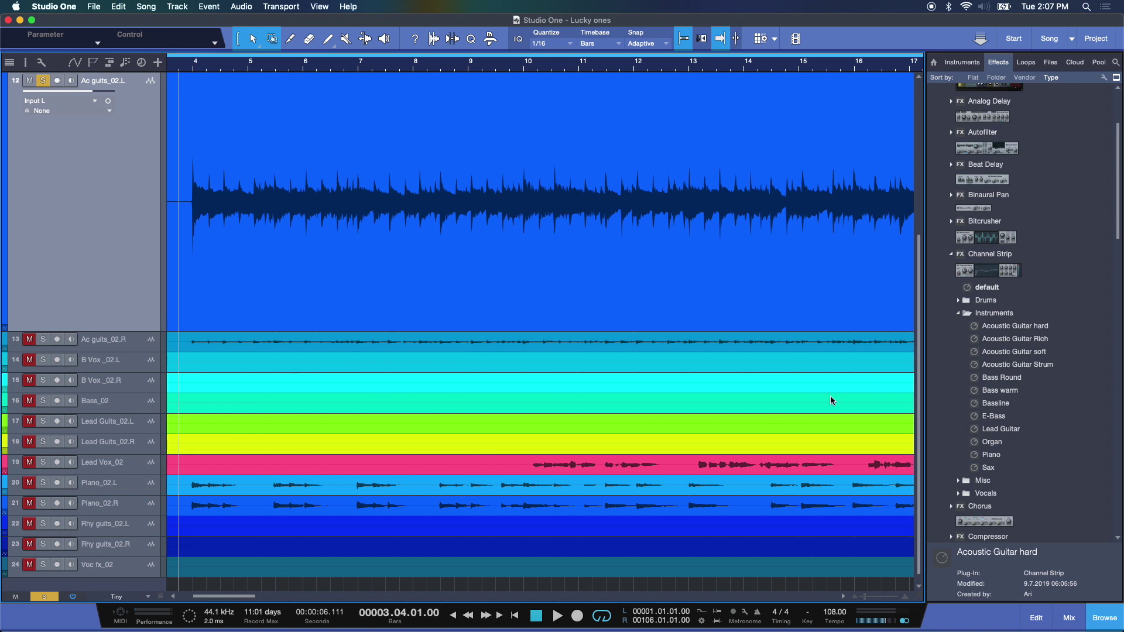
- Switch to the enlarged mixer and expand channel 12's Channel Strip insert controls
{"action": "left_click", "coordinate": [1103, 619]}
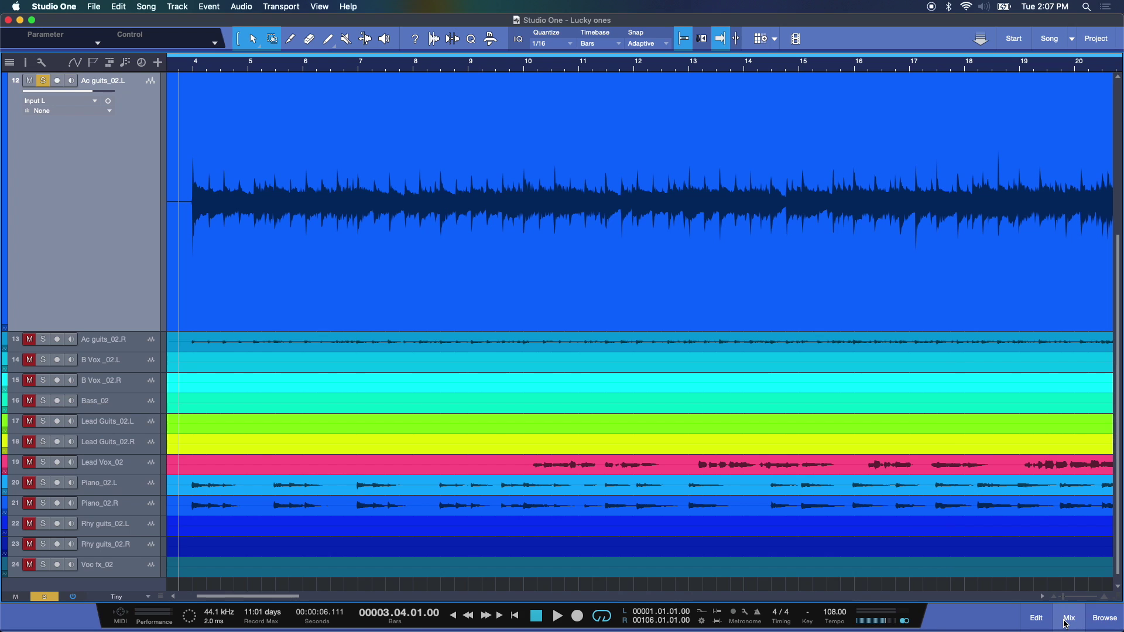
{"action": "left_click", "coordinate": [1067, 619]}
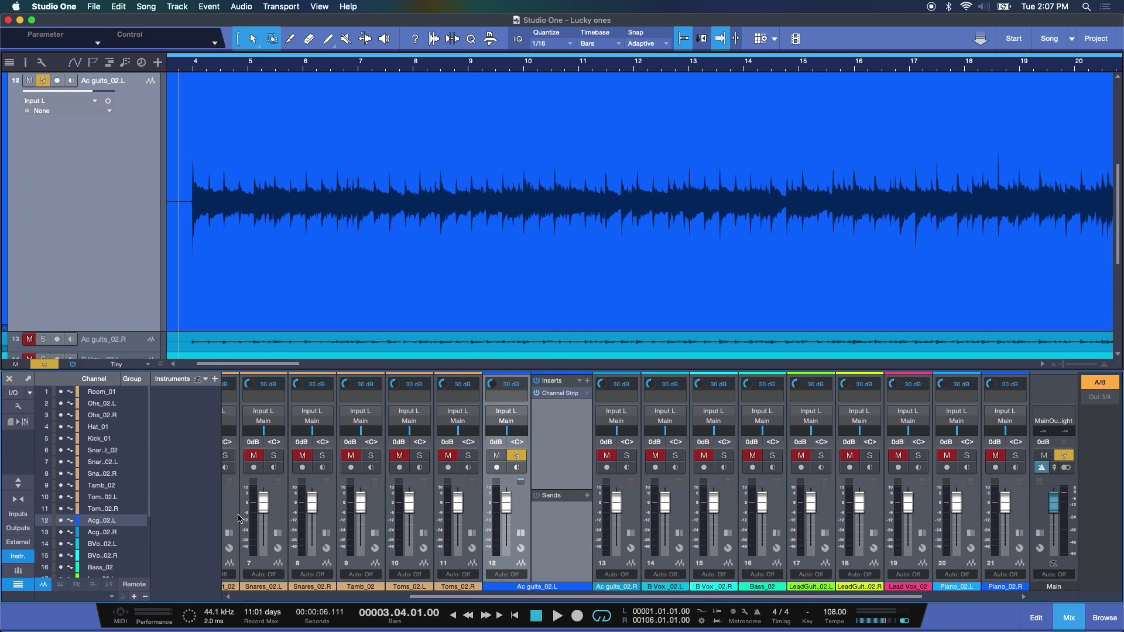
{"action": "left_click", "coordinate": [19, 482]}
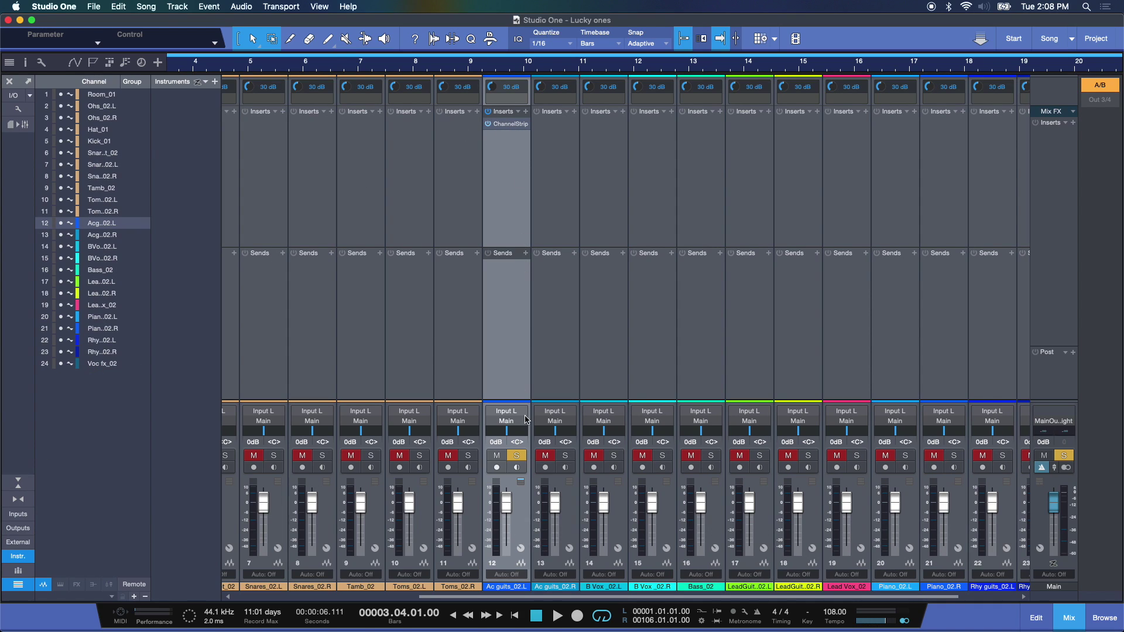
{"action": "left_click", "coordinate": [508, 129]}
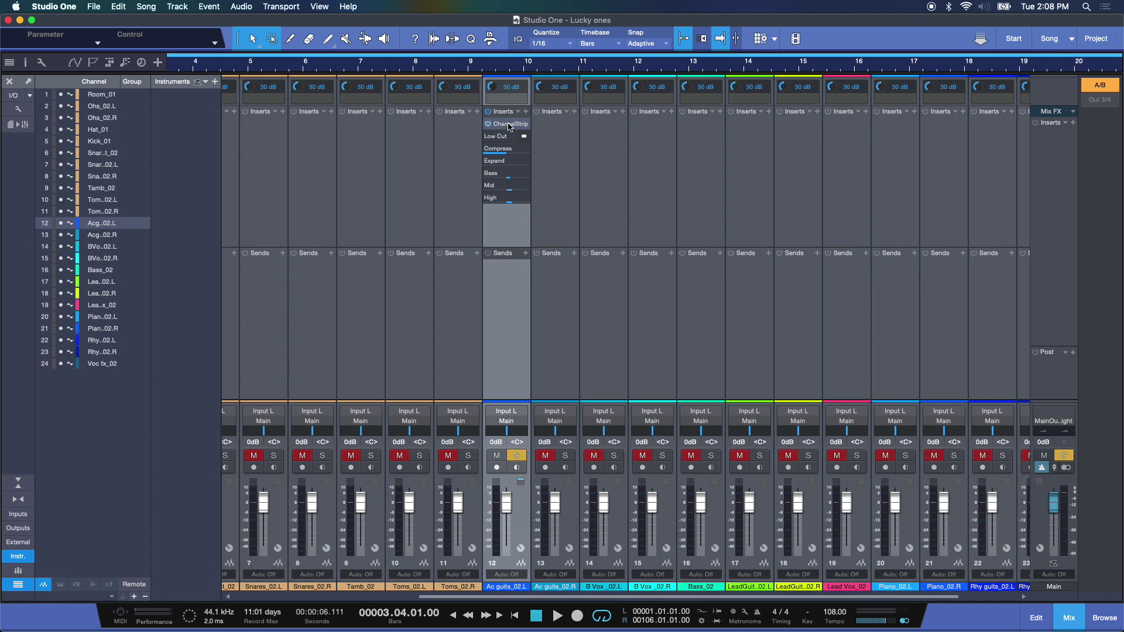
- Open the Channel Strip editor, move it lower, and try the Low Cut switch off and on
{"action": "double_click", "coordinate": [509, 124]}
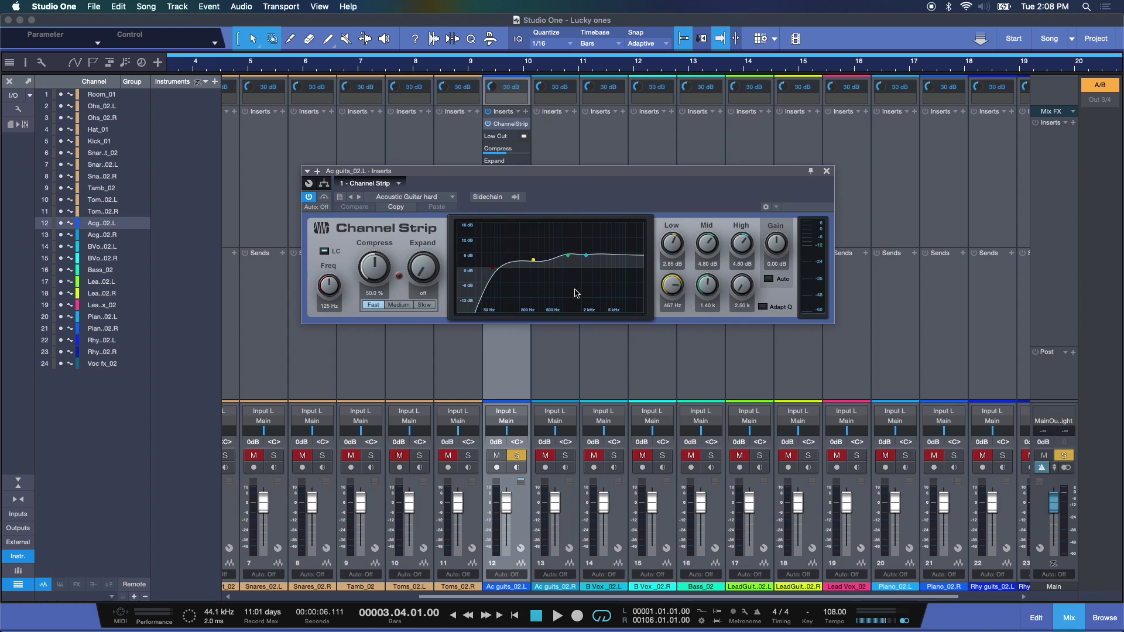
{"action": "left_click", "coordinate": [826, 171]}
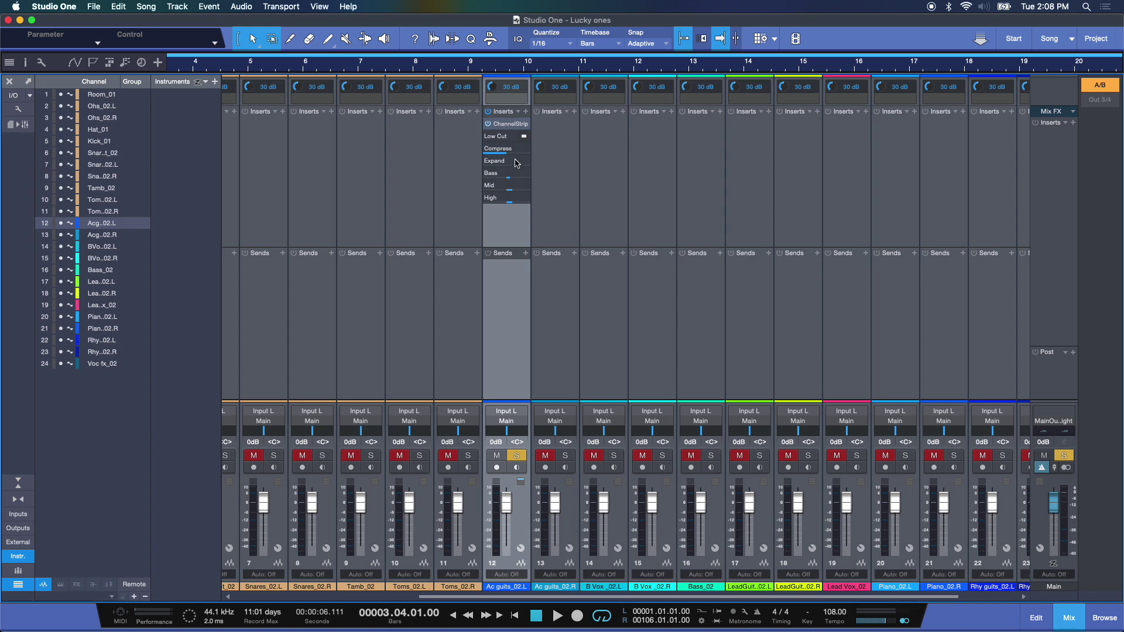
{"action": "left_click", "coordinate": [511, 127]}
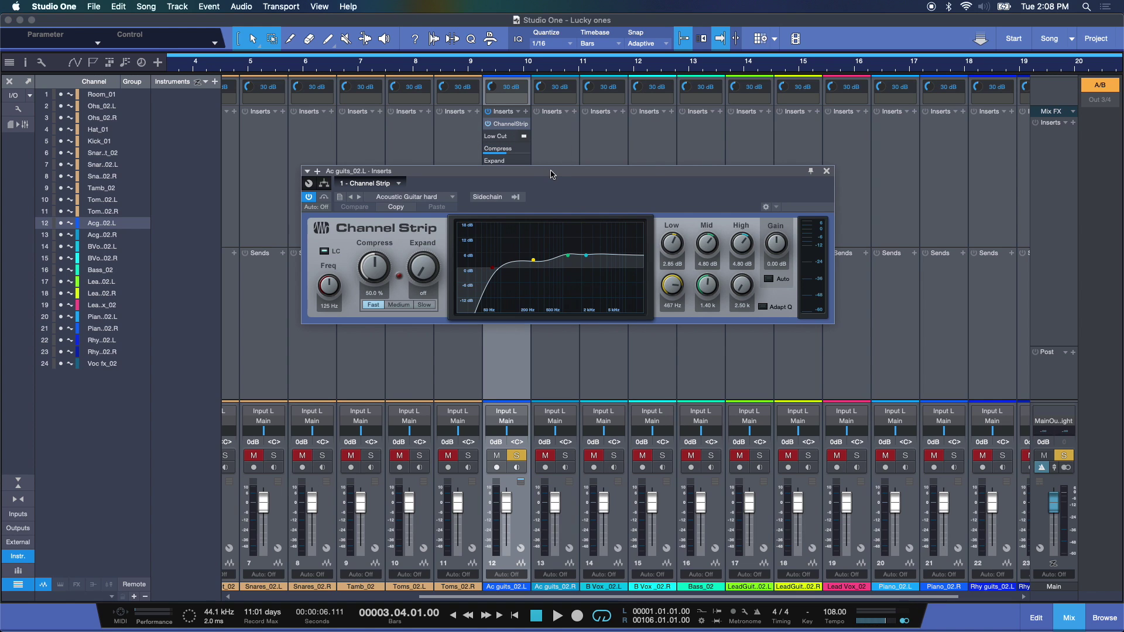
{"action": "left_click_drag", "start_coordinate": [550, 168], "coordinate": [559, 246]}
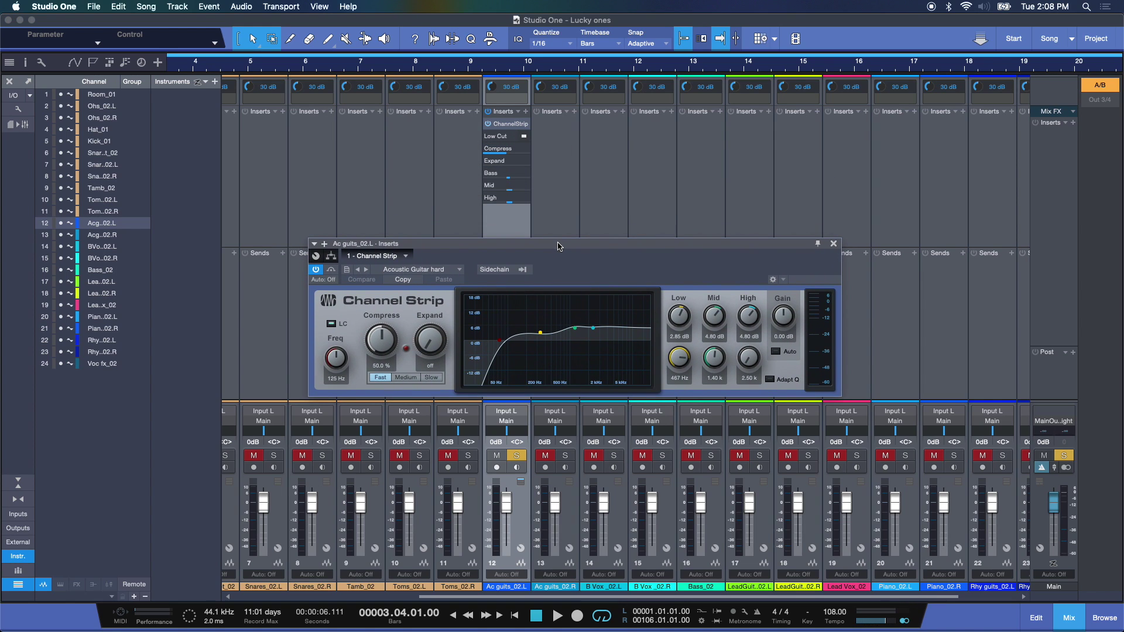
{"action": "left_click", "coordinate": [524, 137]}
{"action": "left_click", "coordinate": [525, 137]}
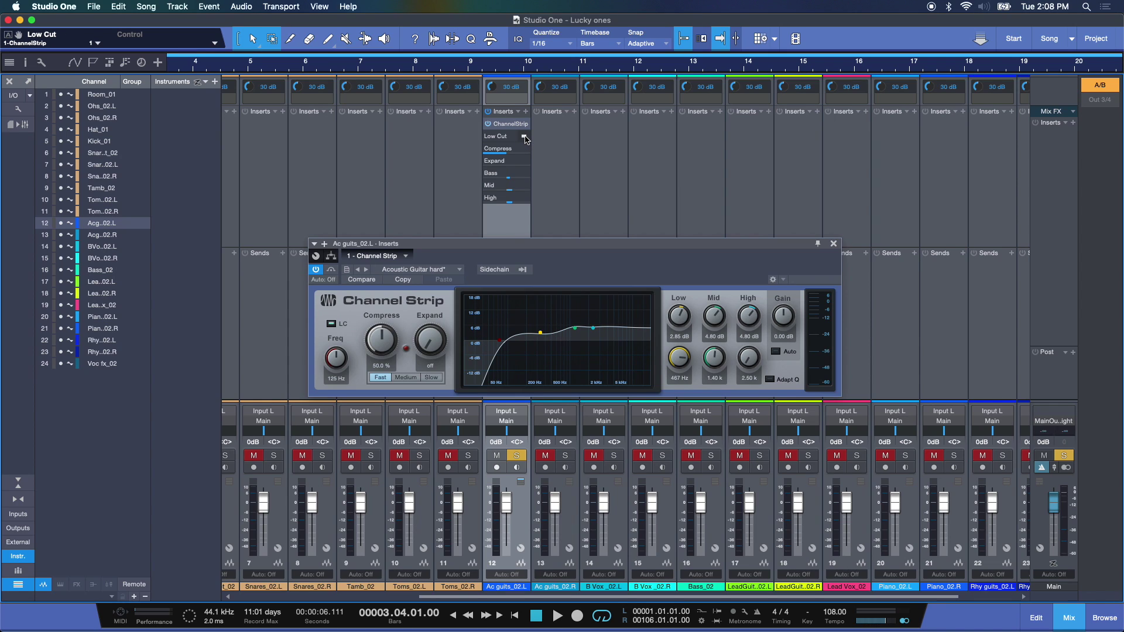
{"action": "left_click", "coordinate": [525, 137]}
{"action": "left_click", "coordinate": [525, 137]}
- During playback, compare the guitar with Low Cut off and on, leaving it on
{"action": "key", "text": "space"}
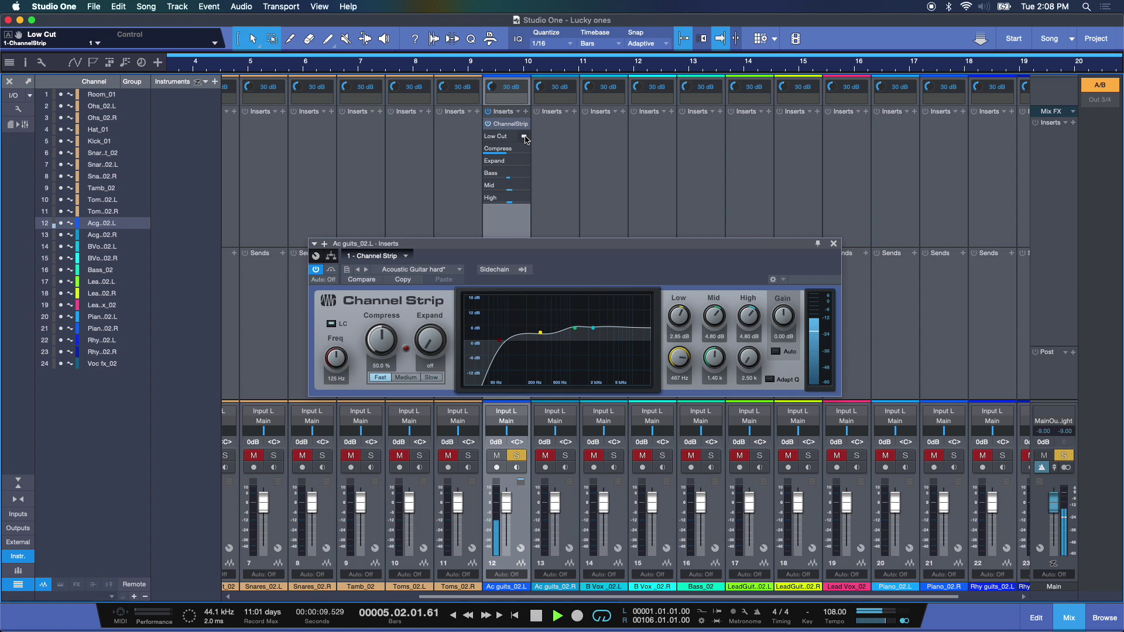
{"action": "left_click", "coordinate": [525, 137]}
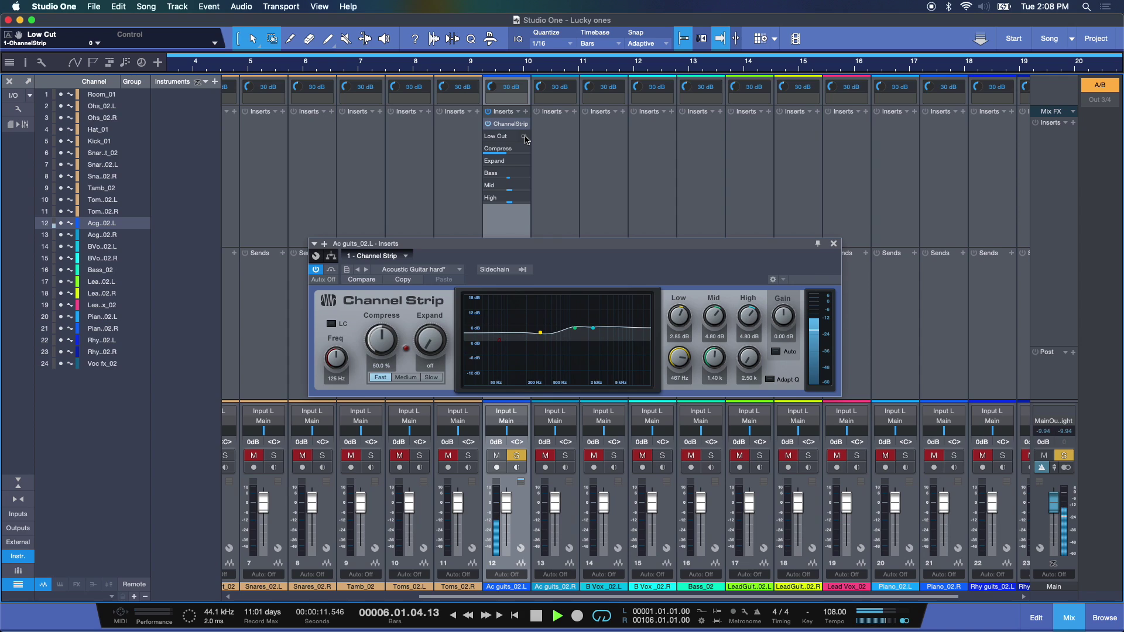
{"action": "left_click", "coordinate": [525, 137]}
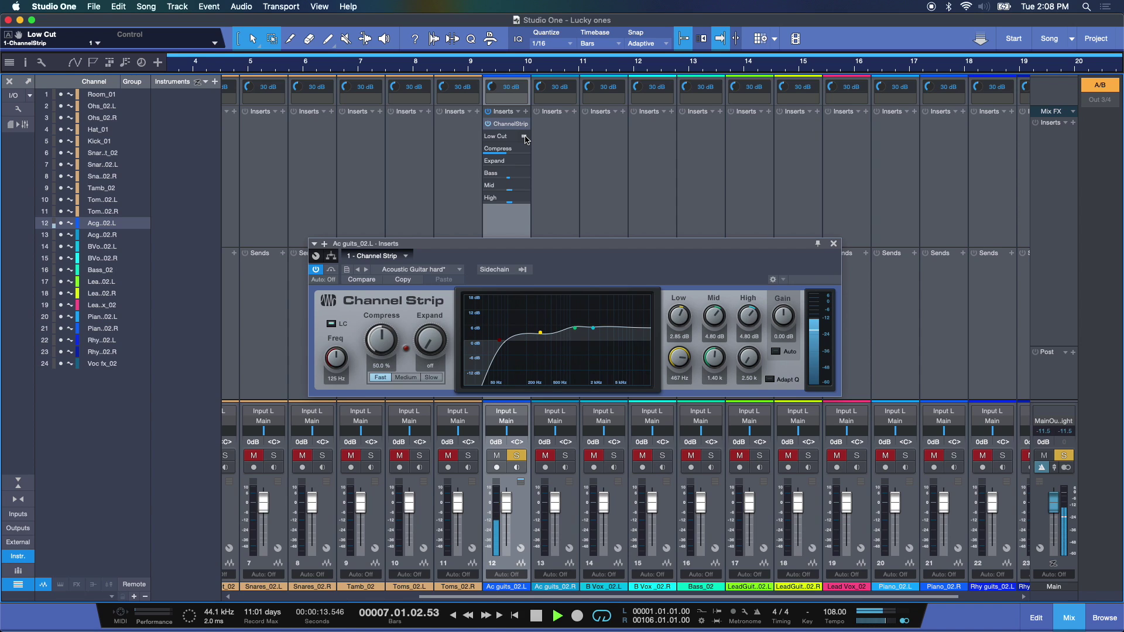
{"action": "left_click", "coordinate": [525, 137]}
{"action": "left_click", "coordinate": [525, 137]}
{"action": "key", "text": "space"}
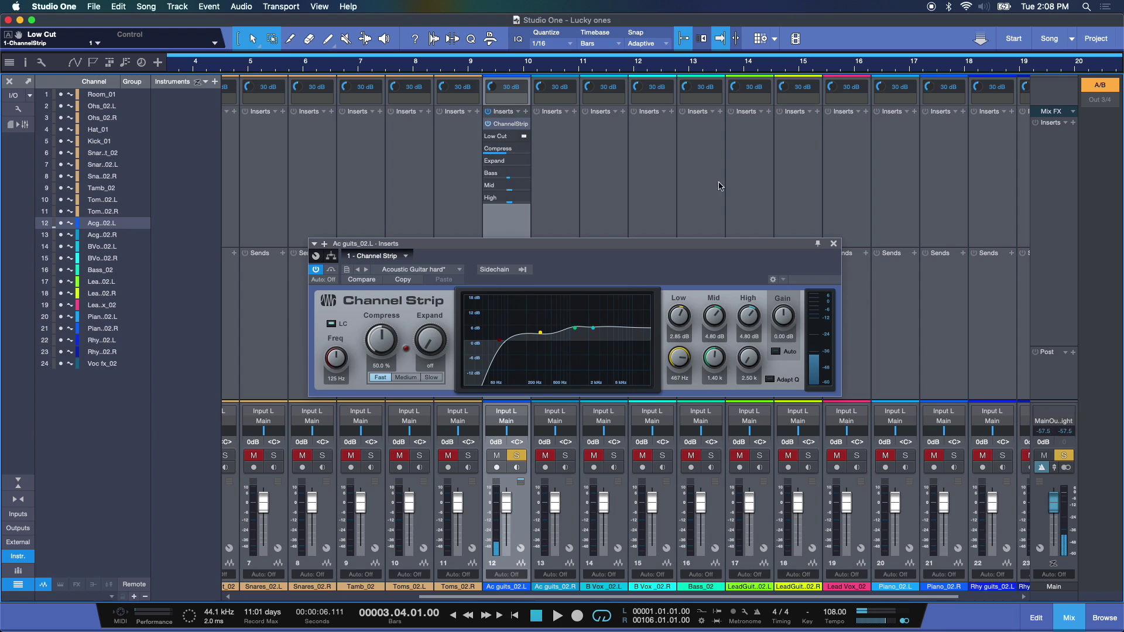
- Close the editor and remove the Channel Strip insert from Ac guits_02.L
{"action": "left_click", "coordinate": [834, 243]}
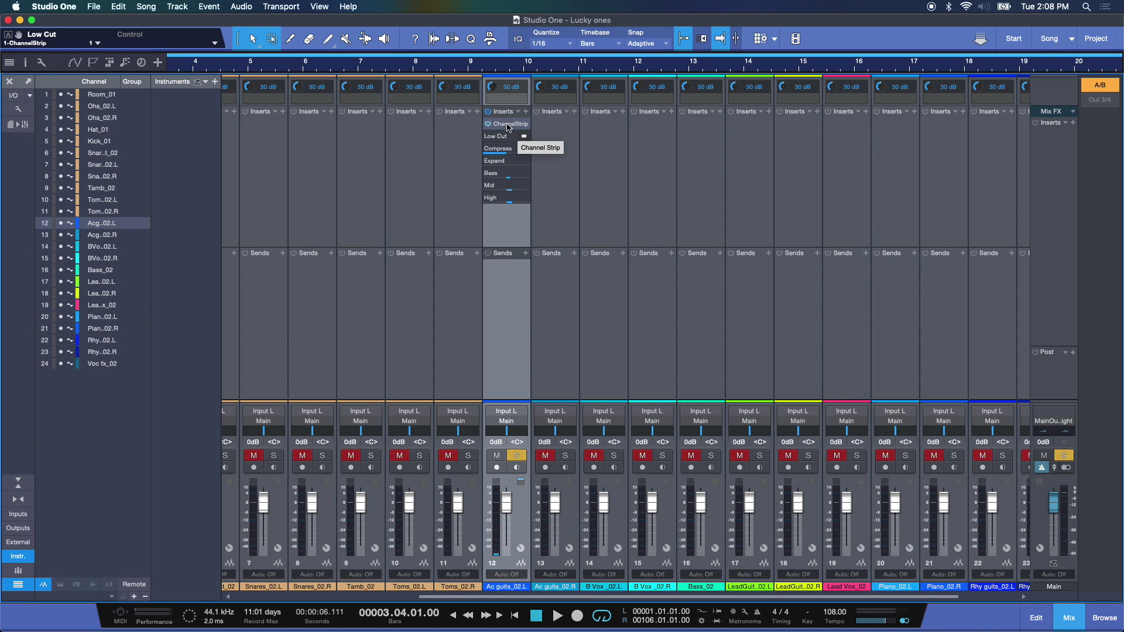
{"action": "left_click_drag", "start_coordinate": [509, 174], "coordinate": [510, 178]}
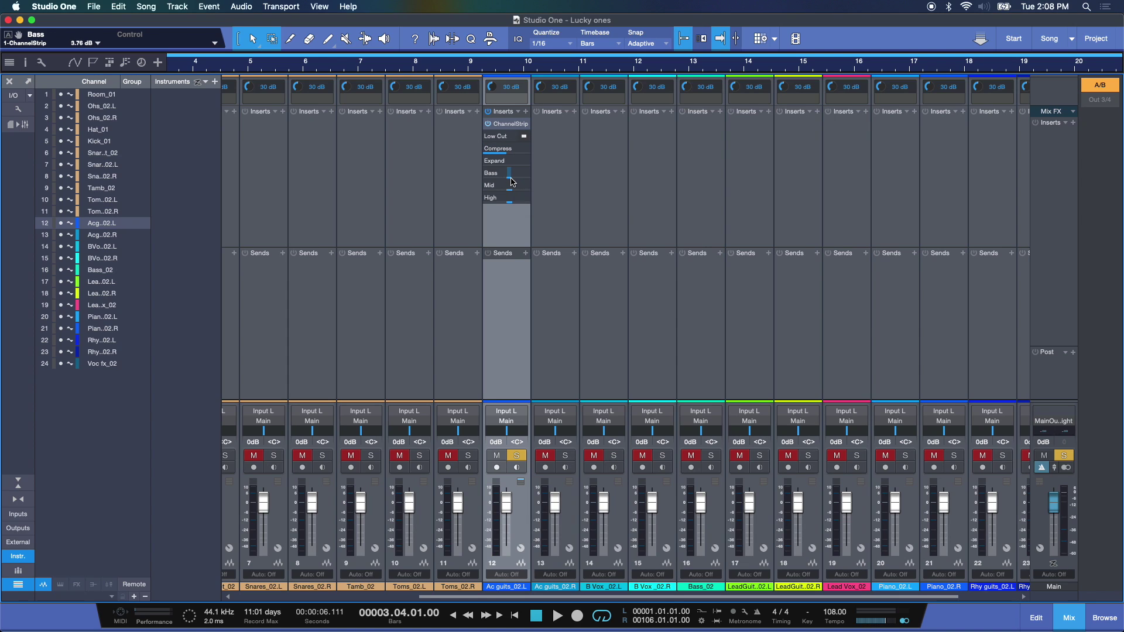
{"action": "right_click", "coordinate": [507, 126]}
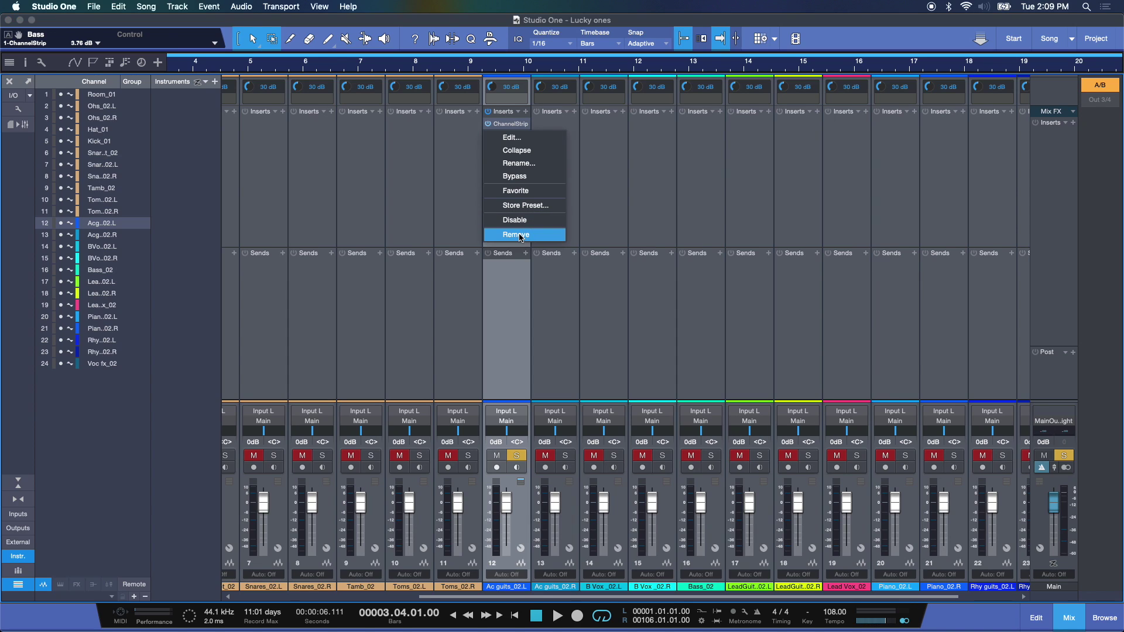
{"action": "left_click", "coordinate": [517, 234]}
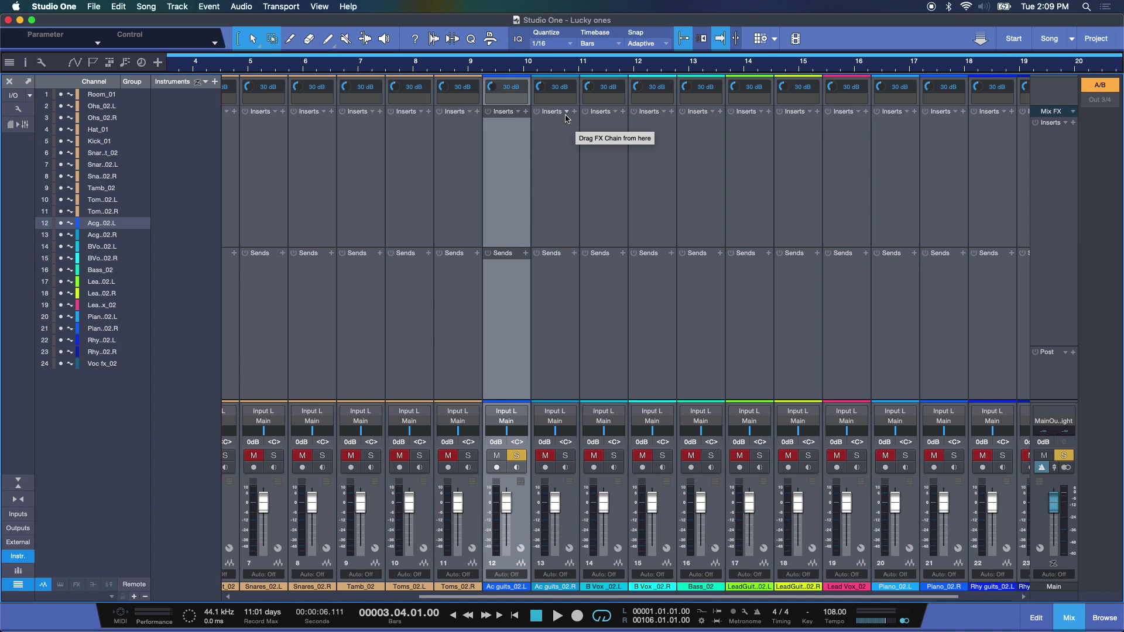
- Open channel 12's plug-in chooser and sort the list by Type
{"action": "left_click", "coordinate": [518, 112]}
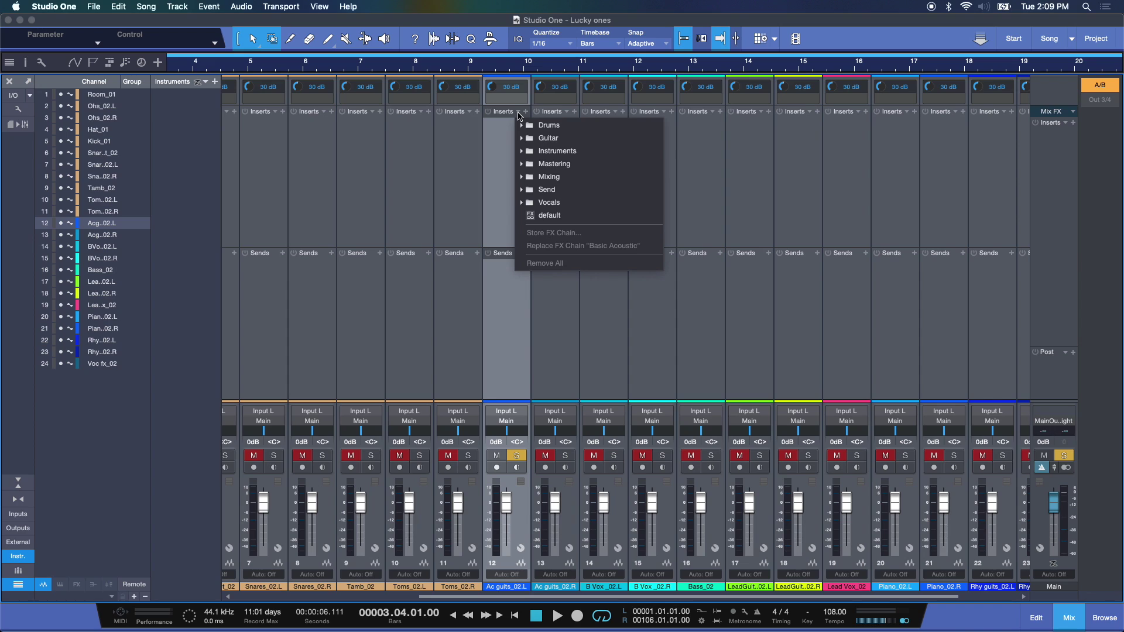
{"action": "left_click", "coordinate": [518, 113]}
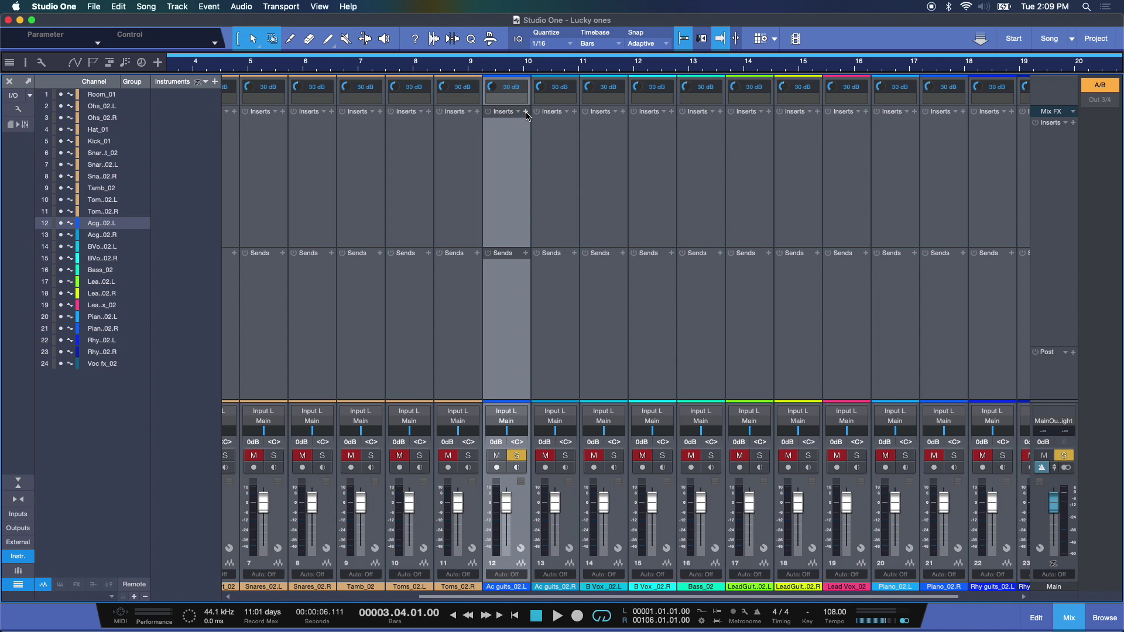
{"action": "left_click", "coordinate": [526, 112]}
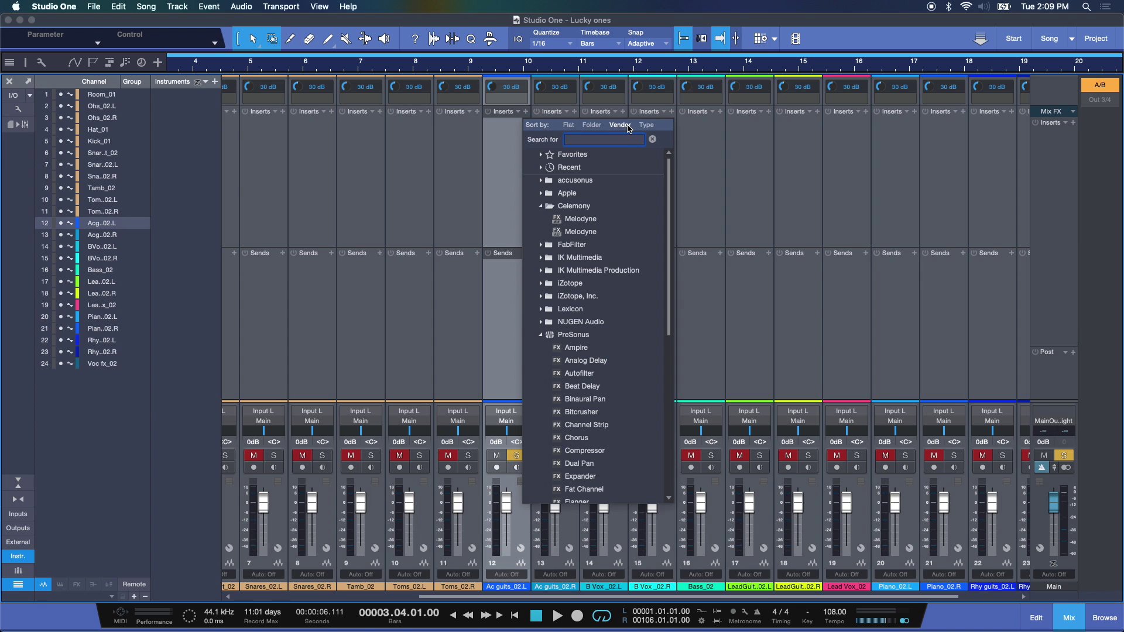
{"action": "left_click", "coordinate": [569, 126]}
{"action": "left_click", "coordinate": [591, 125]}
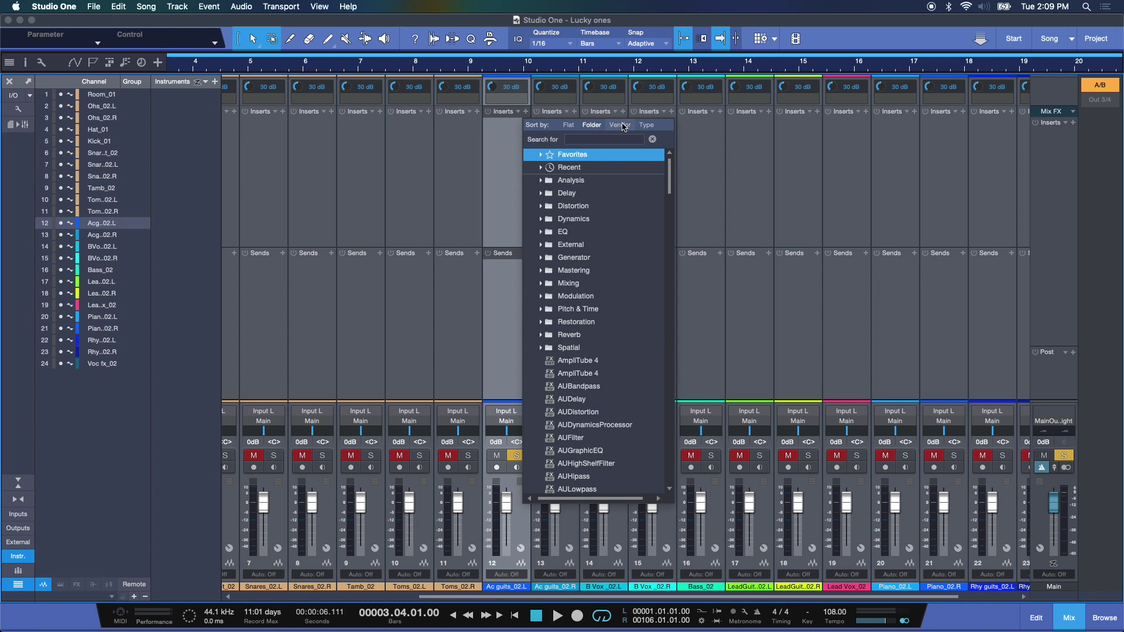
{"action": "left_click", "coordinate": [620, 125]}
{"action": "left_click", "coordinate": [646, 125]}
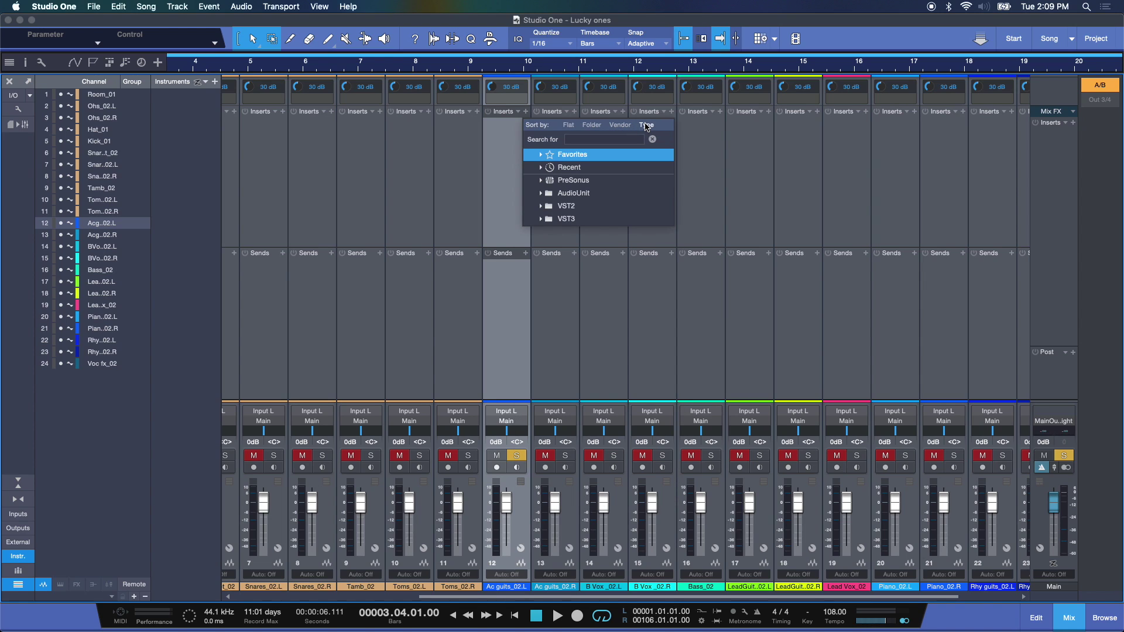
- Expand the PreSonus folder and insert Chorus on the acoustic guitar channel
{"action": "left_click", "coordinate": [566, 219]}
{"action": "left_click", "coordinate": [573, 180]}
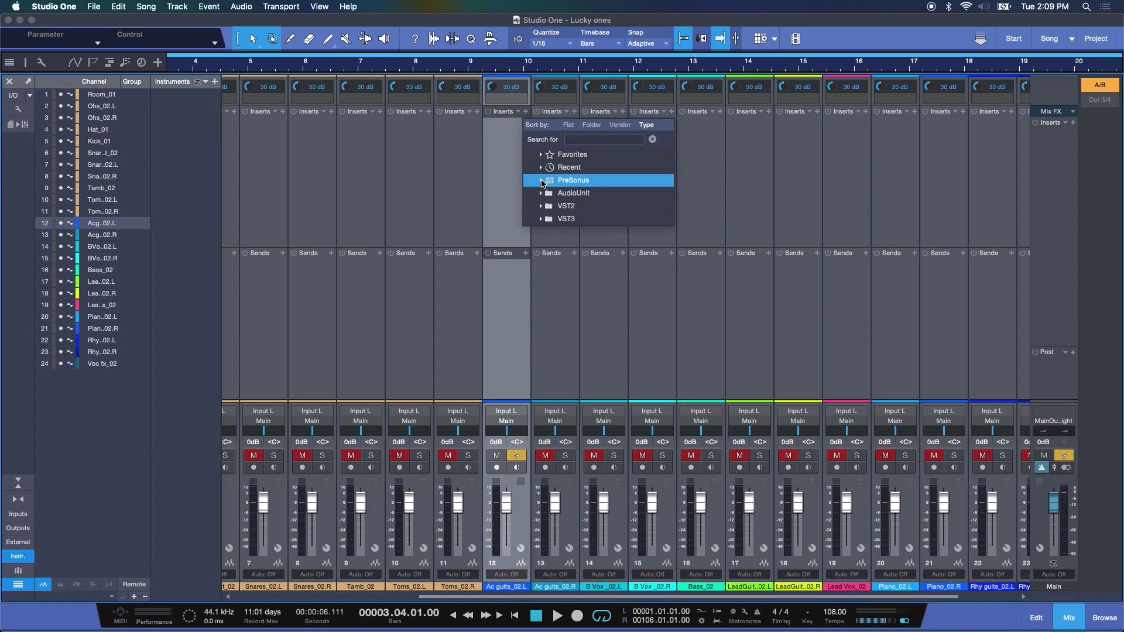
{"action": "left_click", "coordinate": [540, 181]}
{"action": "scroll", "coordinate": [631, 395], "scroll_direction": "down", "scroll_amount": 1}
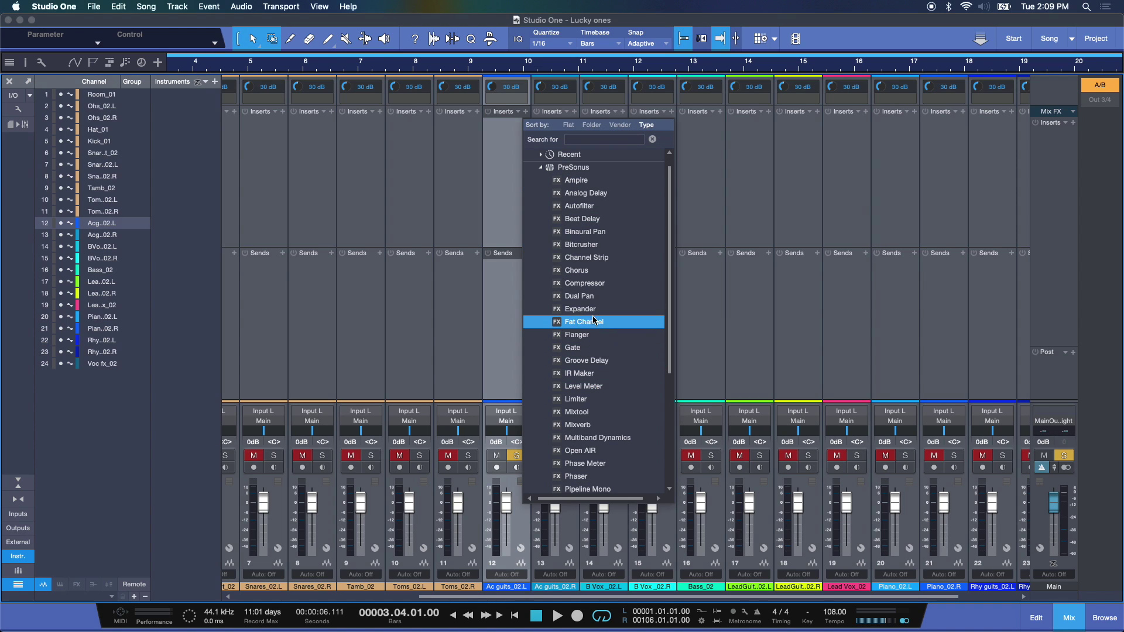
{"action": "left_click", "coordinate": [576, 274]}
{"action": "double_click", "coordinate": [577, 272]}
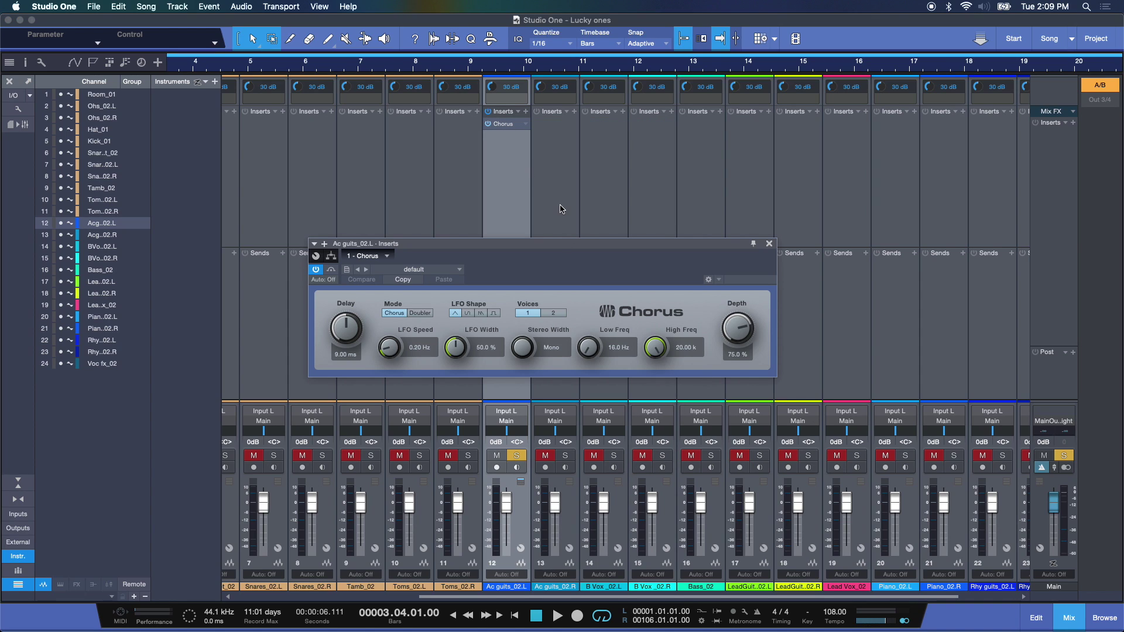
- While playing, set Chorus Depth to 54% and Delay to 8.34 ms, then close the editor
{"action": "key", "text": "space"}
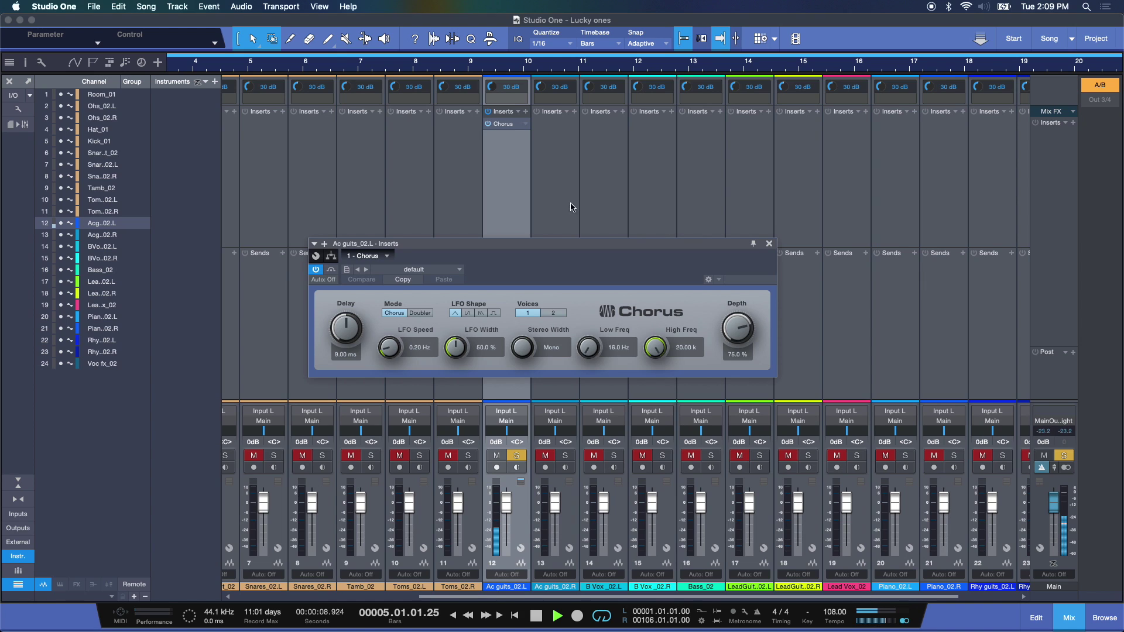
{"action": "left_click_drag", "start_coordinate": [740, 333], "coordinate": [741, 345]}
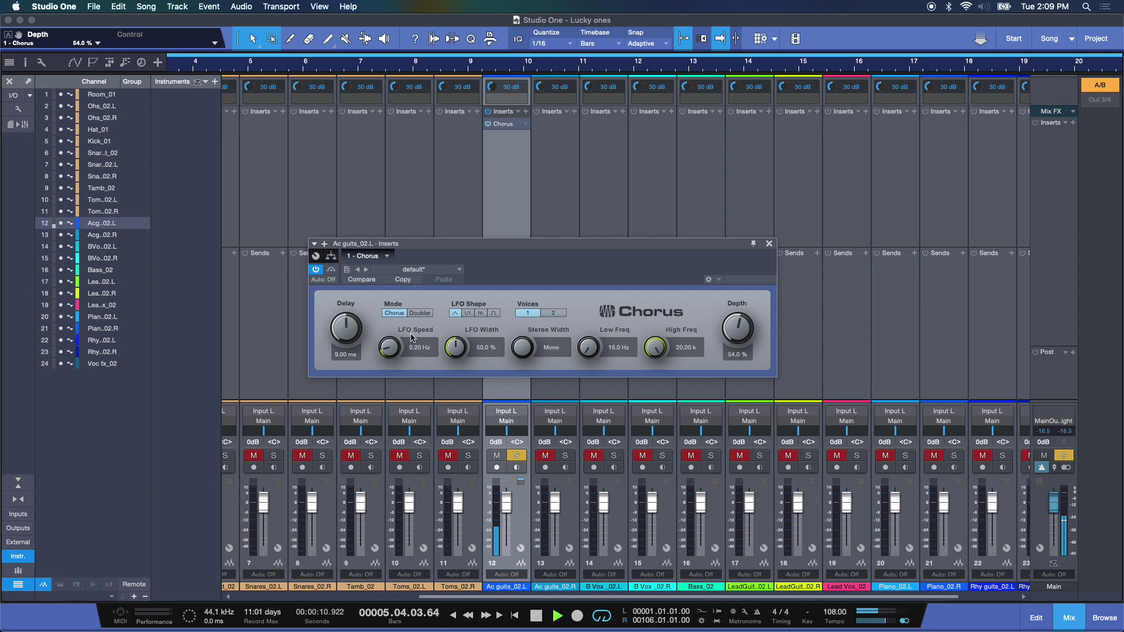
{"action": "left_click_drag", "start_coordinate": [346, 329], "coordinate": [346, 334]}
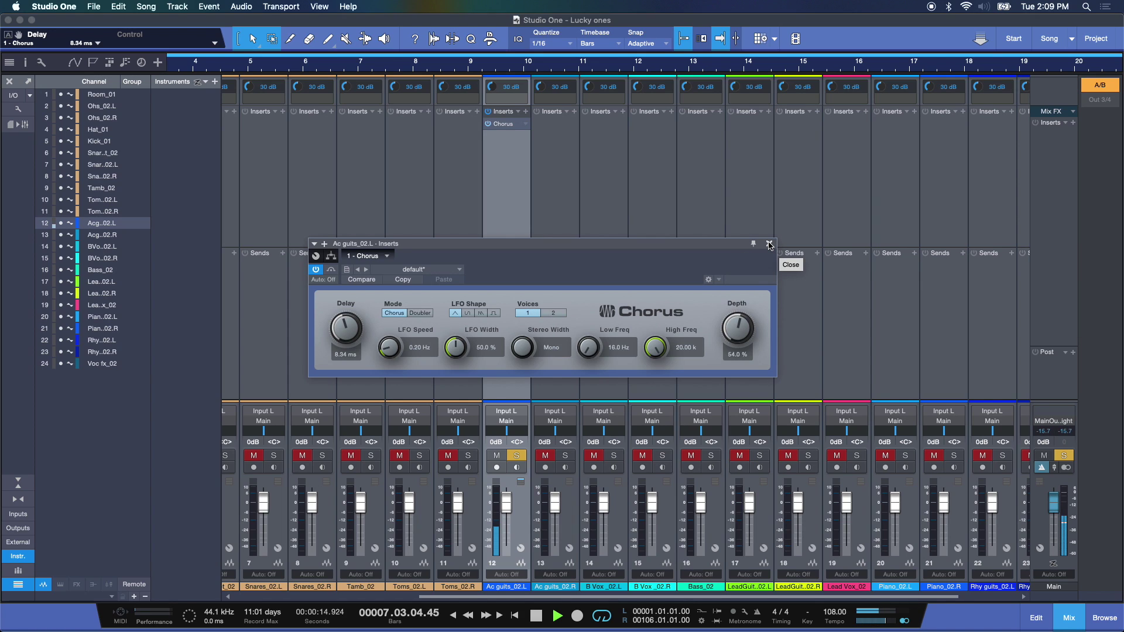
{"action": "key", "text": "space"}
{"action": "left_click", "coordinate": [769, 244]}
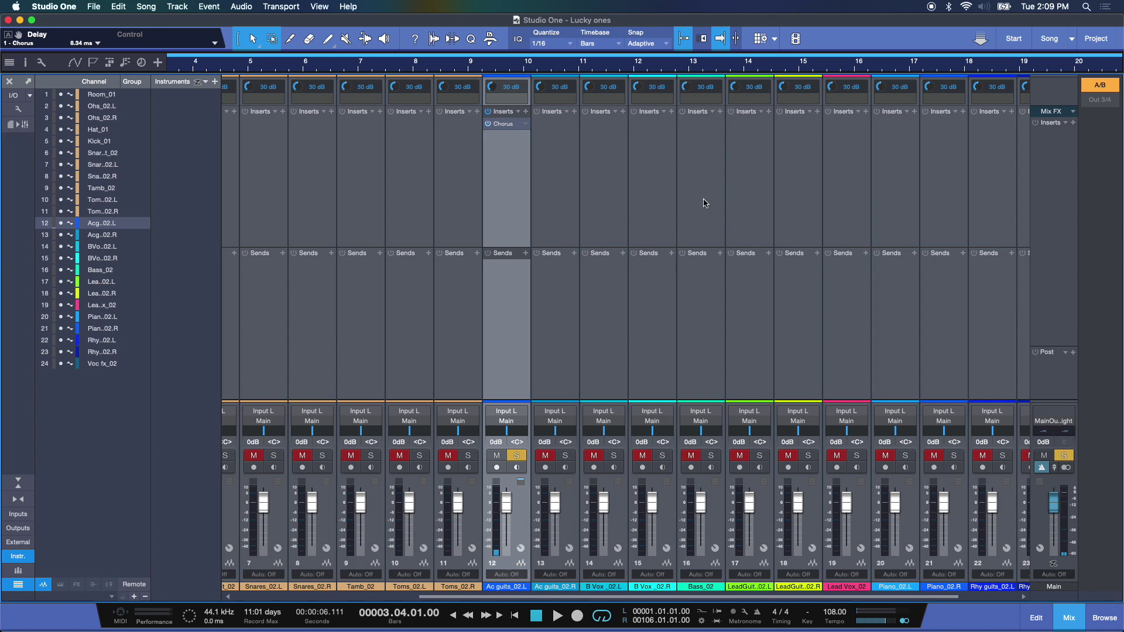
{"action": "left_click", "coordinate": [20, 484]}
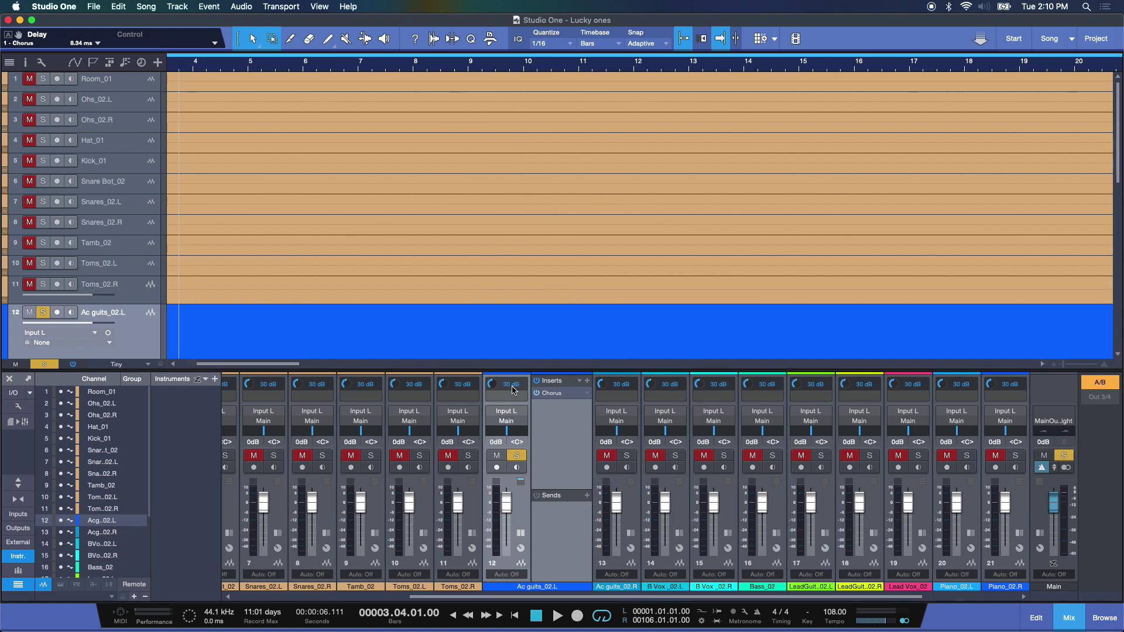
{"action": "left_click", "coordinate": [18, 484]}
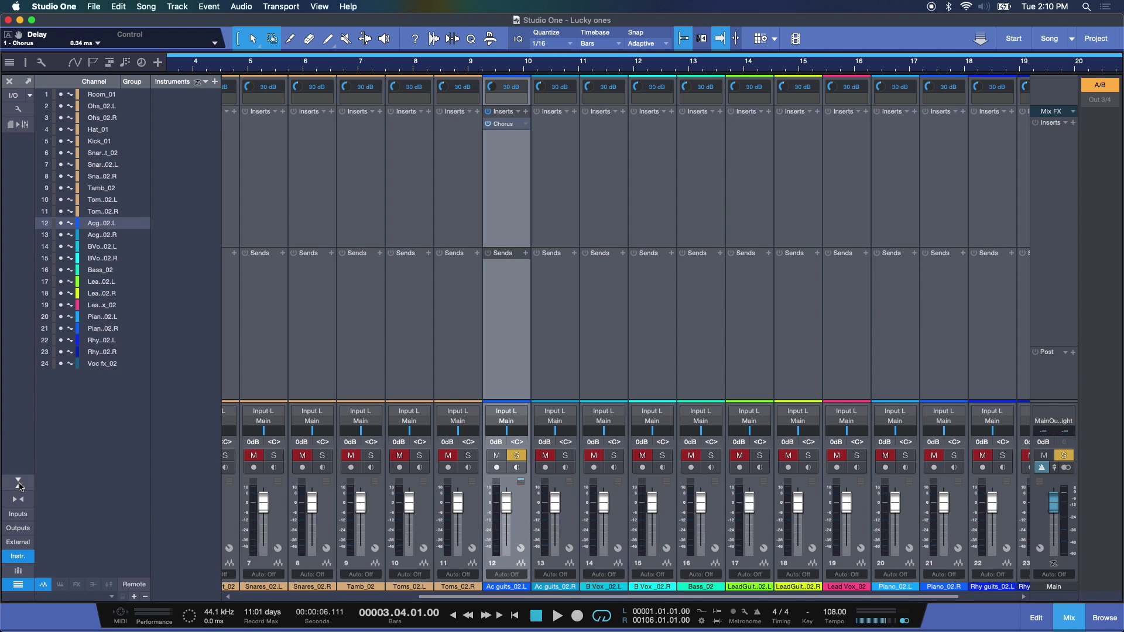
{"action": "left_click", "coordinate": [19, 485]}
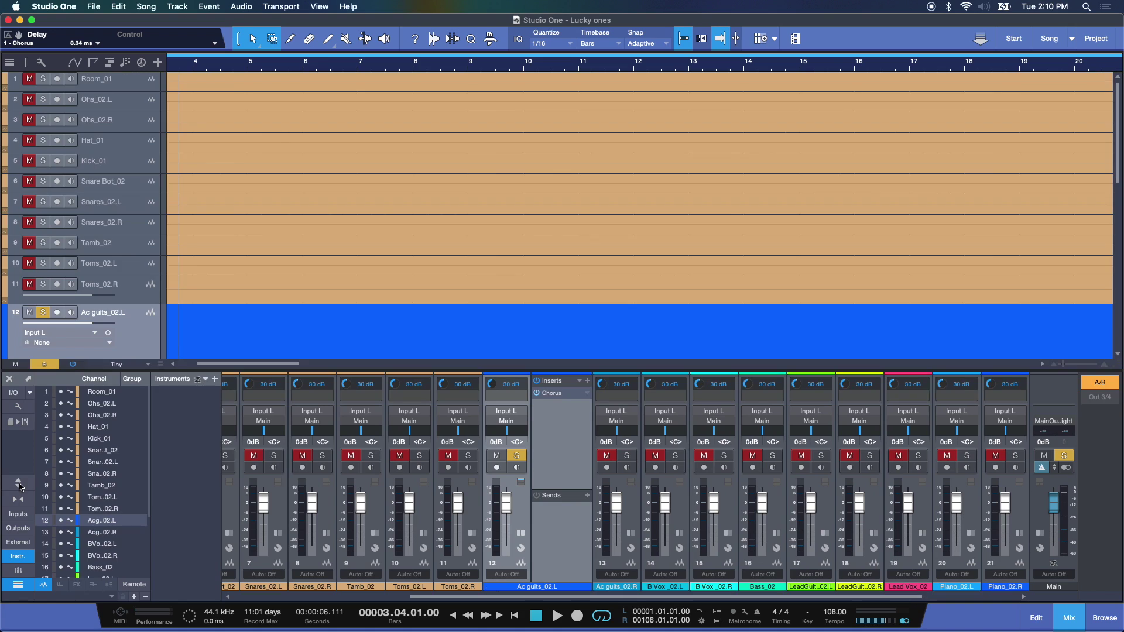
{"action": "left_click", "coordinate": [520, 534]}
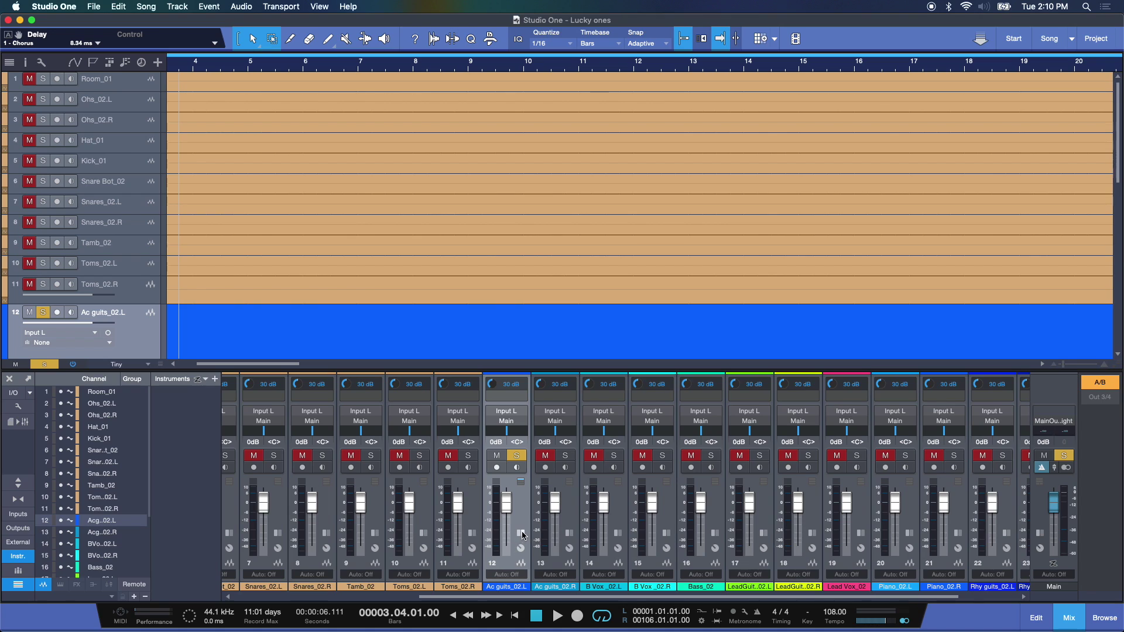
{"action": "left_click", "coordinate": [520, 534]}
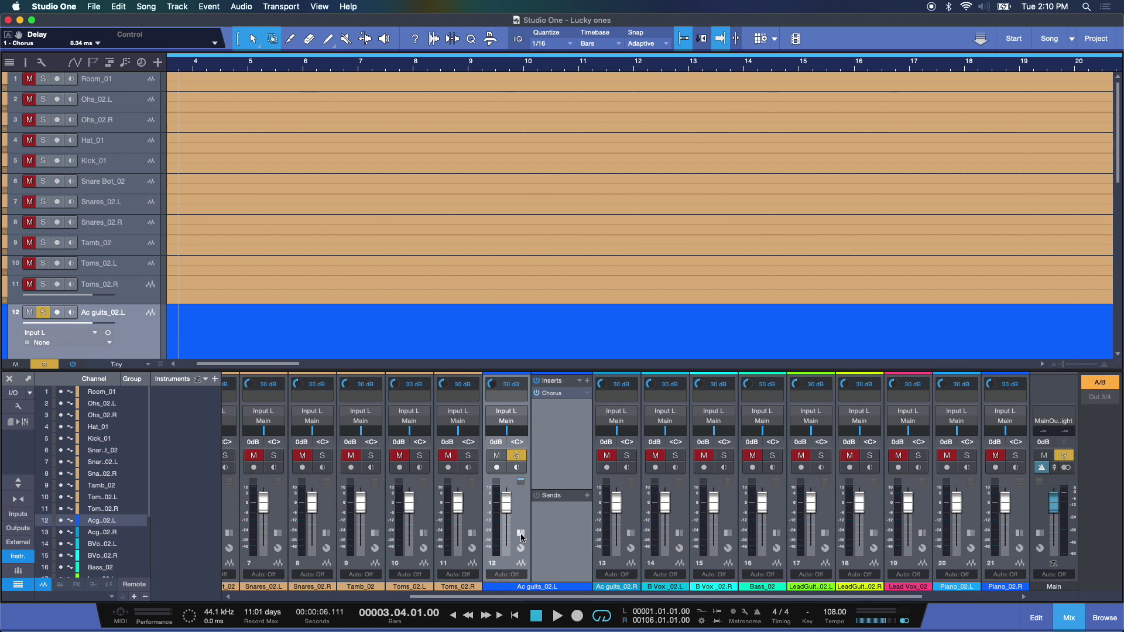
{"action": "left_click", "coordinate": [520, 534]}
{"action": "left_click", "coordinate": [520, 533]}
{"action": "left_click_drag", "start_coordinate": [574, 491], "coordinate": [572, 588]}
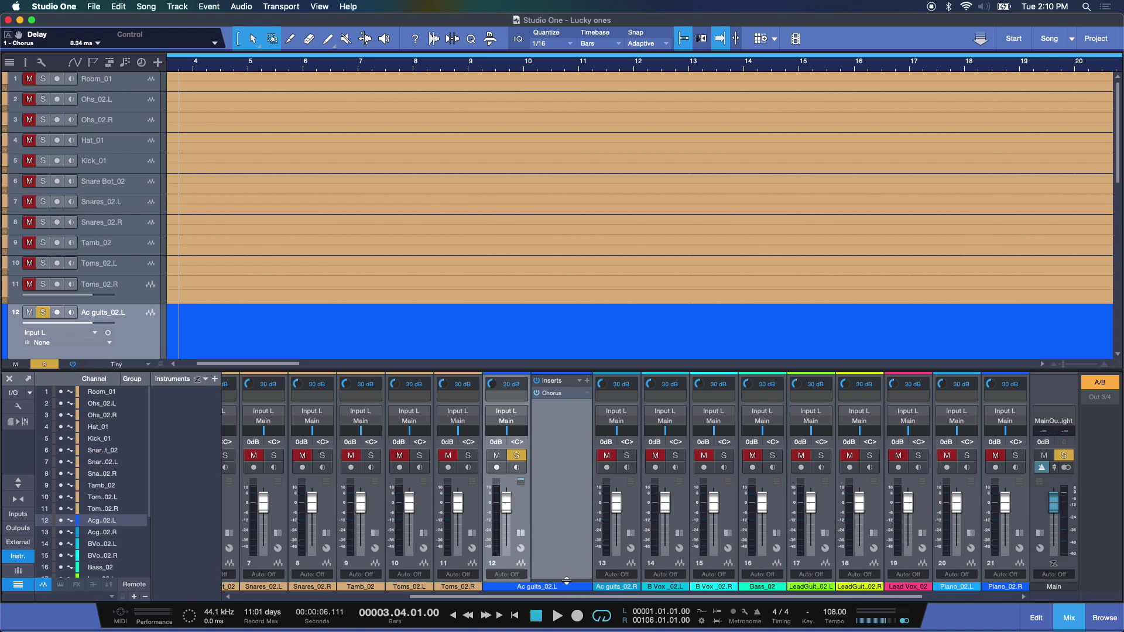
{"action": "left_click_drag", "start_coordinate": [566, 580], "coordinate": [564, 494]}
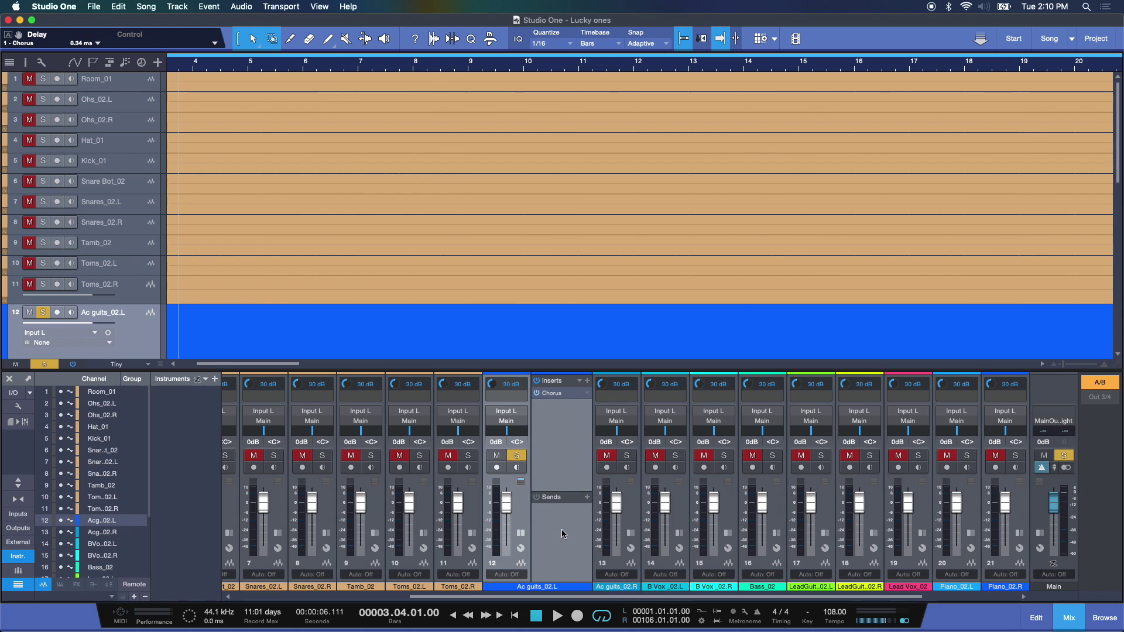
{"action": "left_click", "coordinate": [17, 483]}
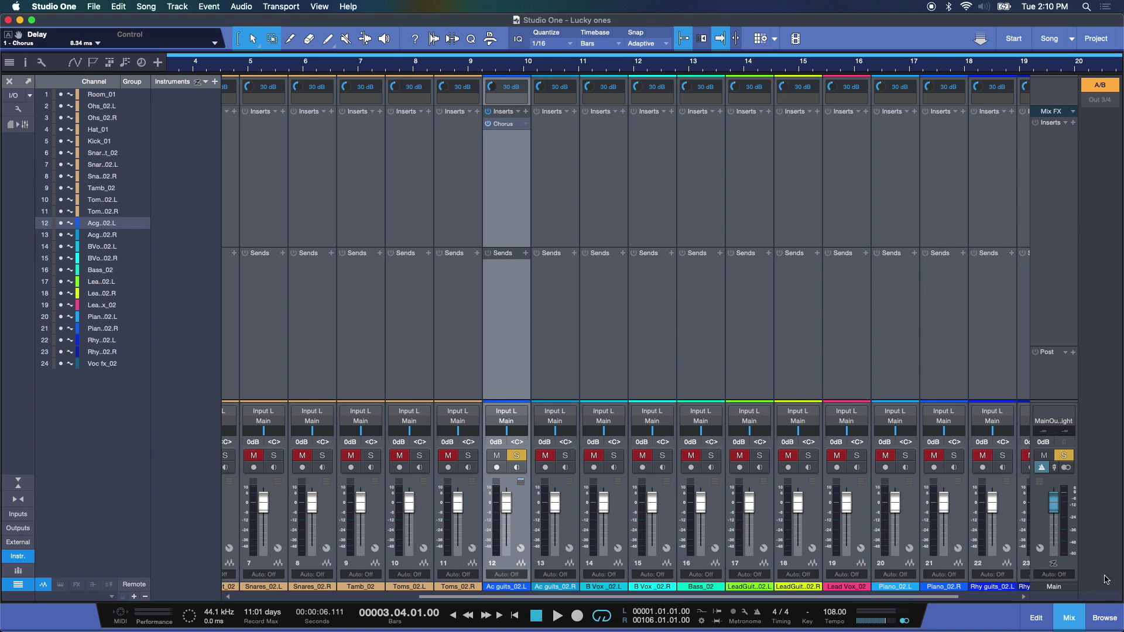
- Reopen the mixer with the effects browser and show the Chorus insert's Depth, Spacing and Delay controls
{"action": "left_click", "coordinate": [1069, 620]}
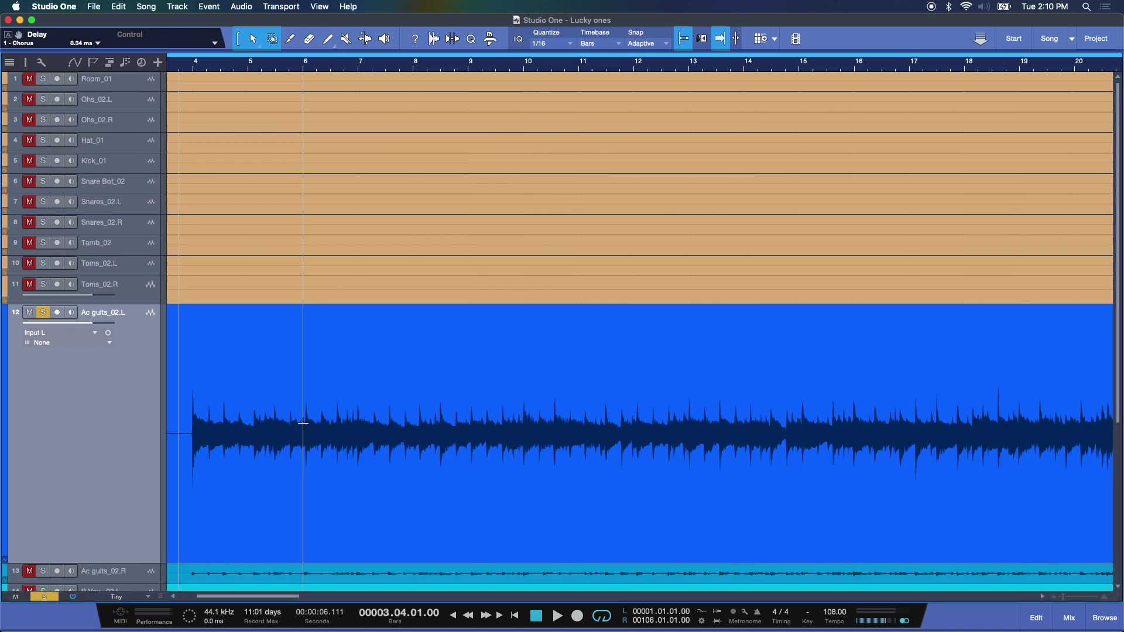
{"action": "scroll", "coordinate": [249, 306], "scroll_direction": "down", "scroll_amount": 5}
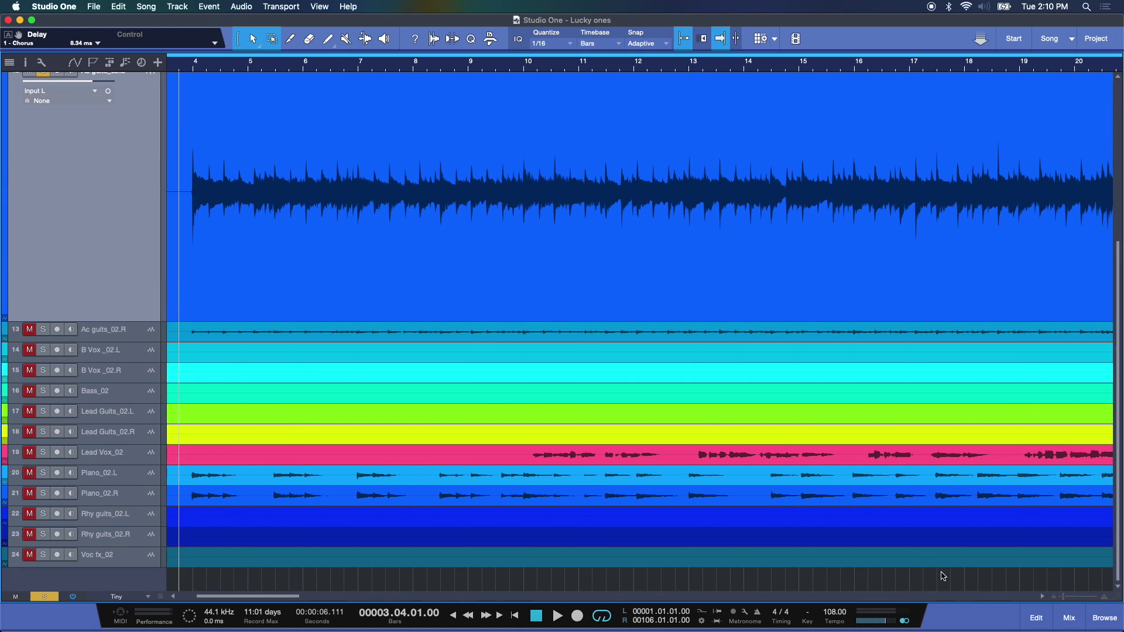
{"action": "left_click", "coordinate": [1068, 616]}
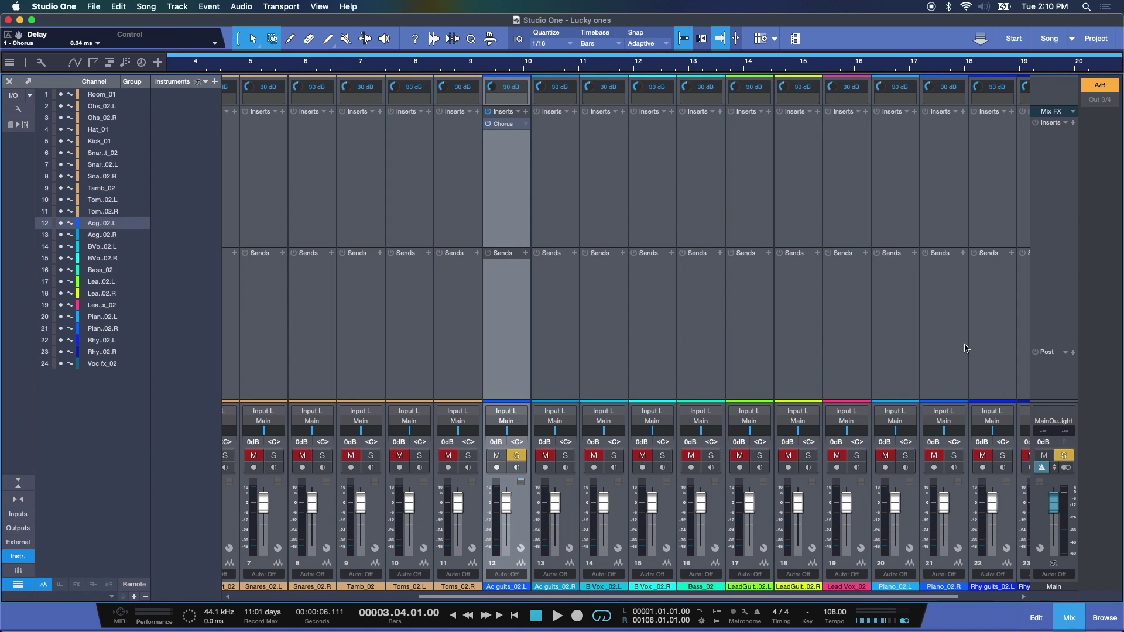
{"action": "left_click", "coordinate": [1104, 618]}
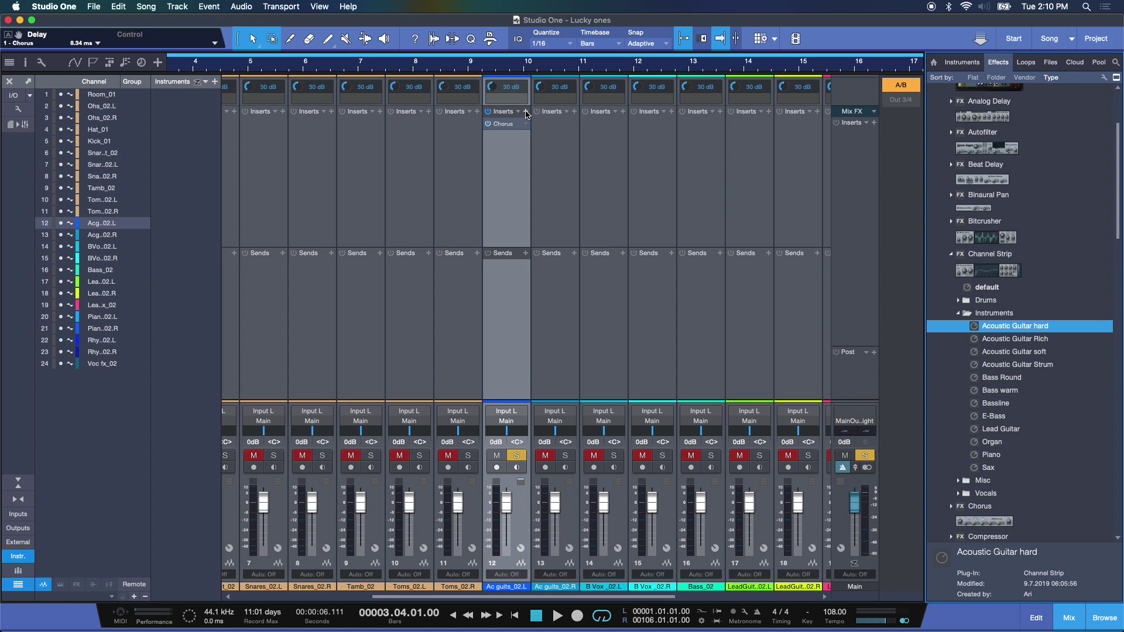
{"action": "left_click", "coordinate": [526, 112]}
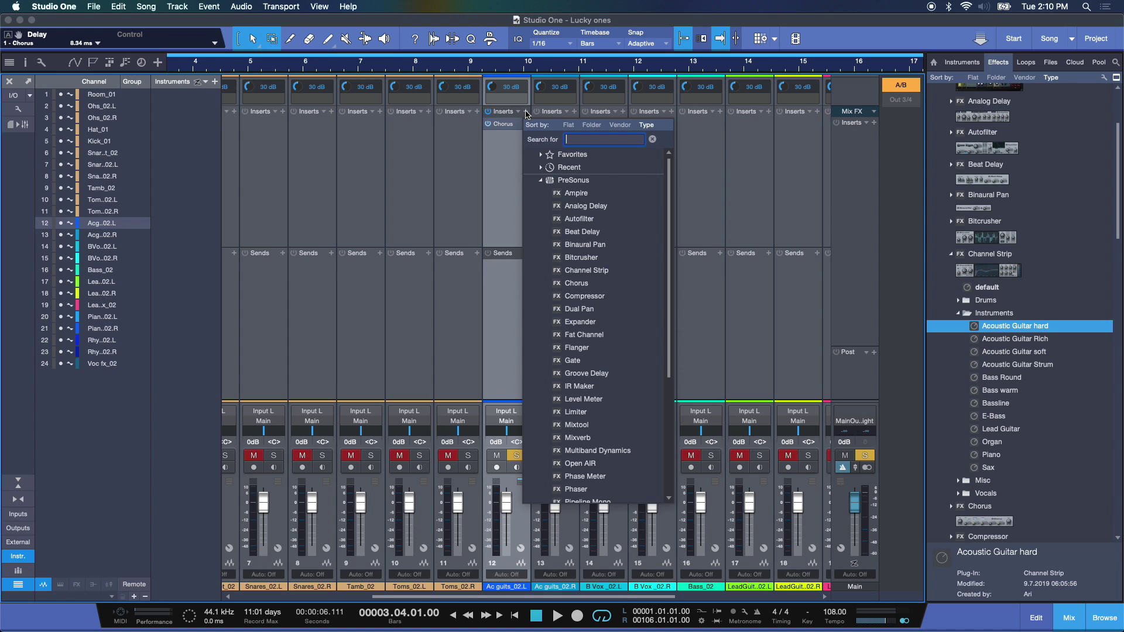
{"action": "left_click", "coordinate": [515, 142]}
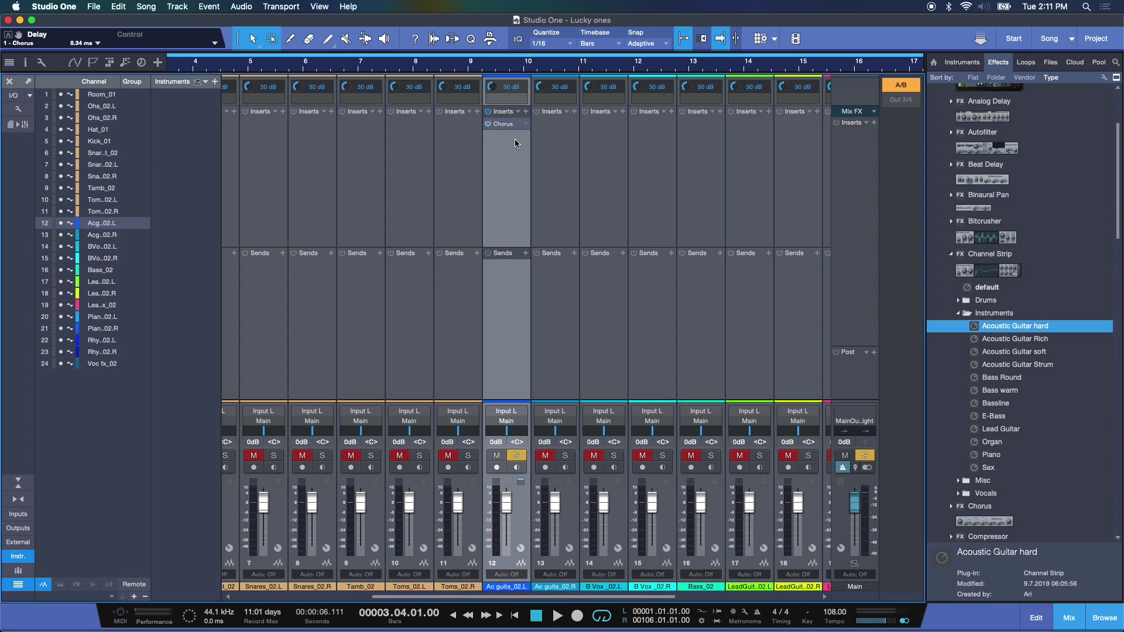
{"action": "left_click", "coordinate": [507, 128]}
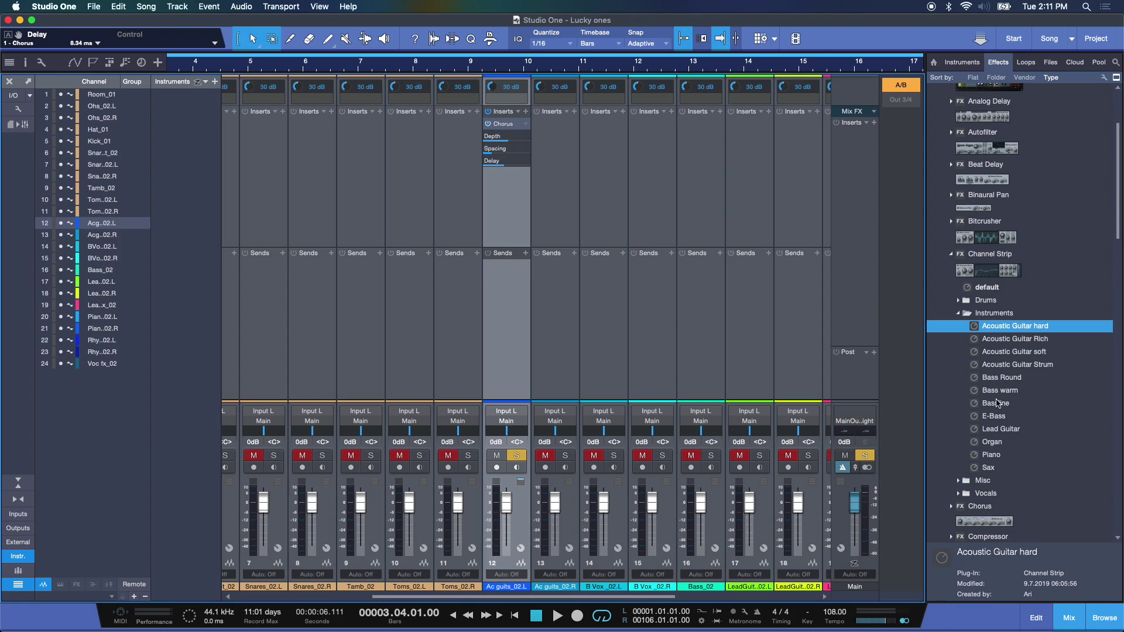